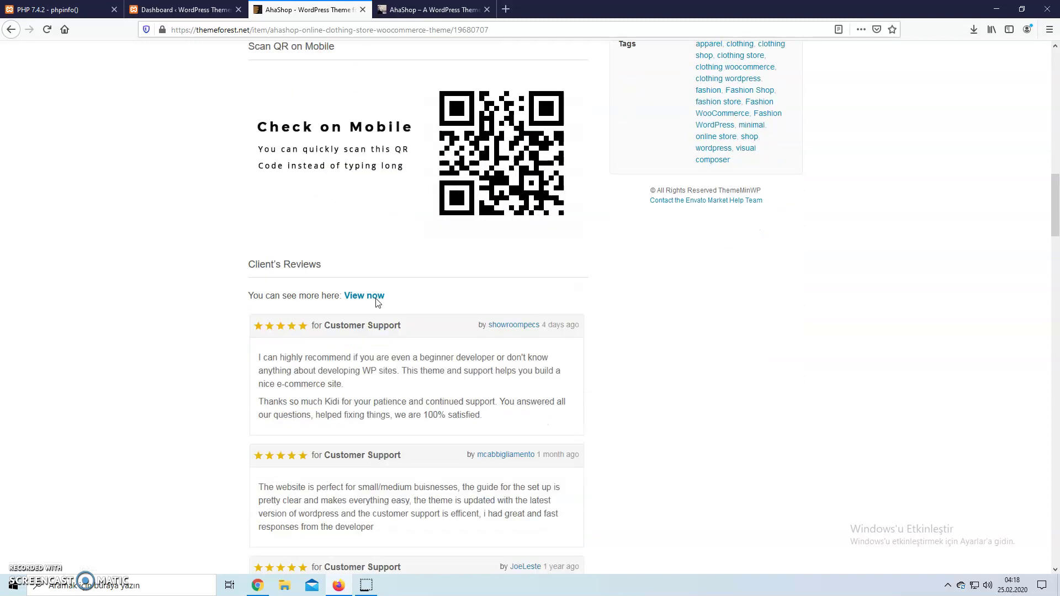
# Step: Review the client reviews, features overview and update logs on the AhaShop theme's ThemeForest page
pyautogui.scroll(-2, 421, 324)
pyautogui.scroll(2, 422, 324)
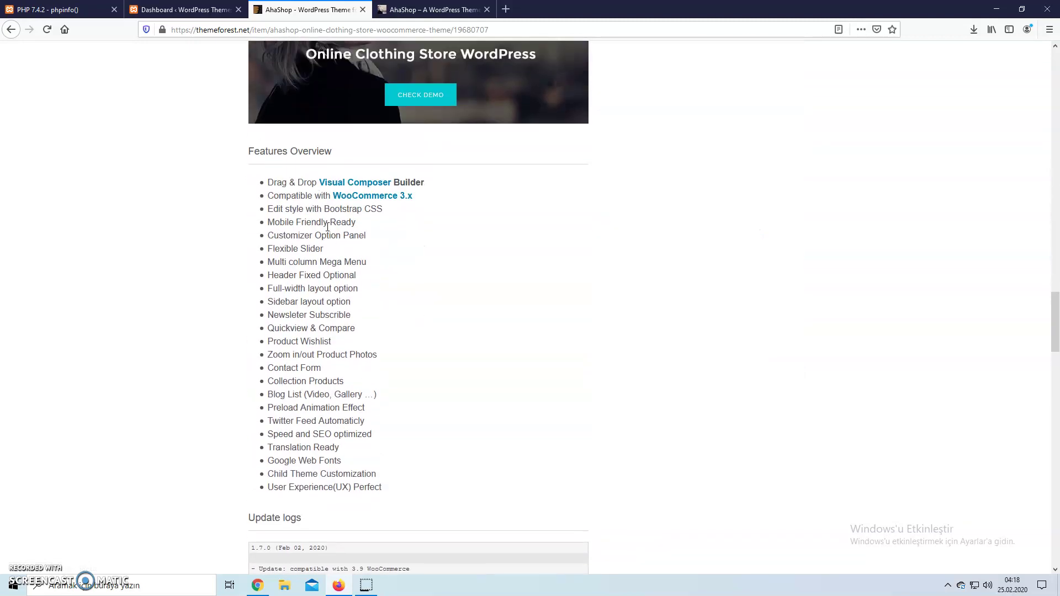
pyautogui.scroll(-5, 552, 406)
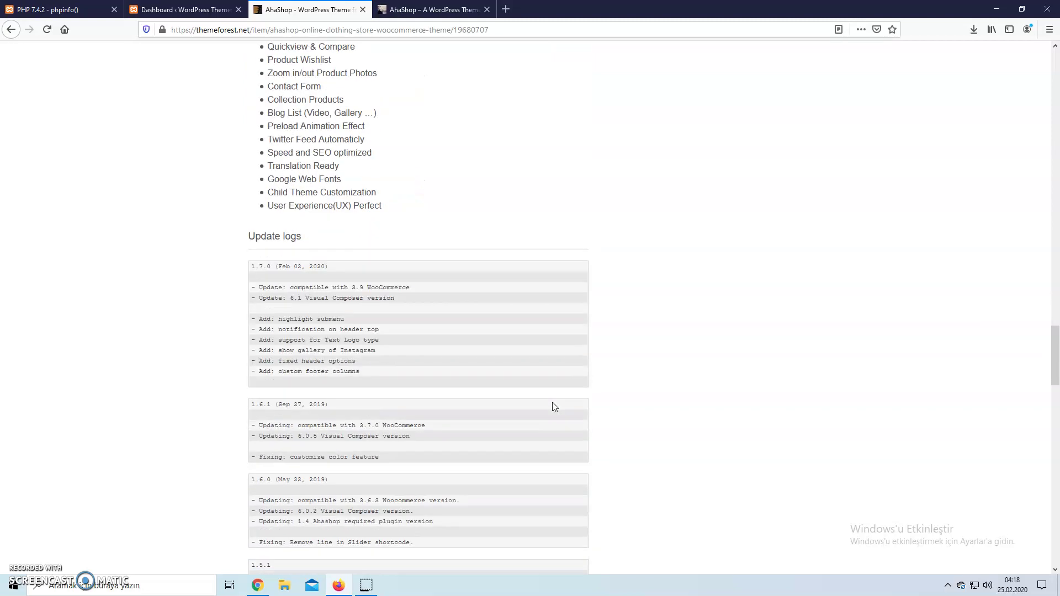
pyautogui.scroll(20, 497, 374)
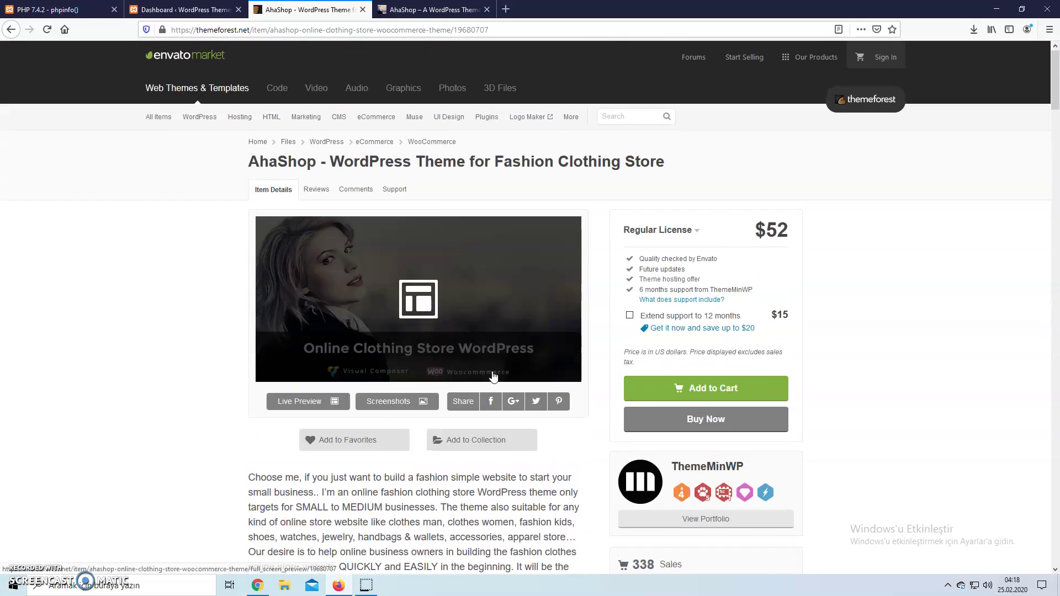
# Step: Open the AhaShop live demo and look through its homepage from the banner down to the footer
pyautogui.click(306, 402)
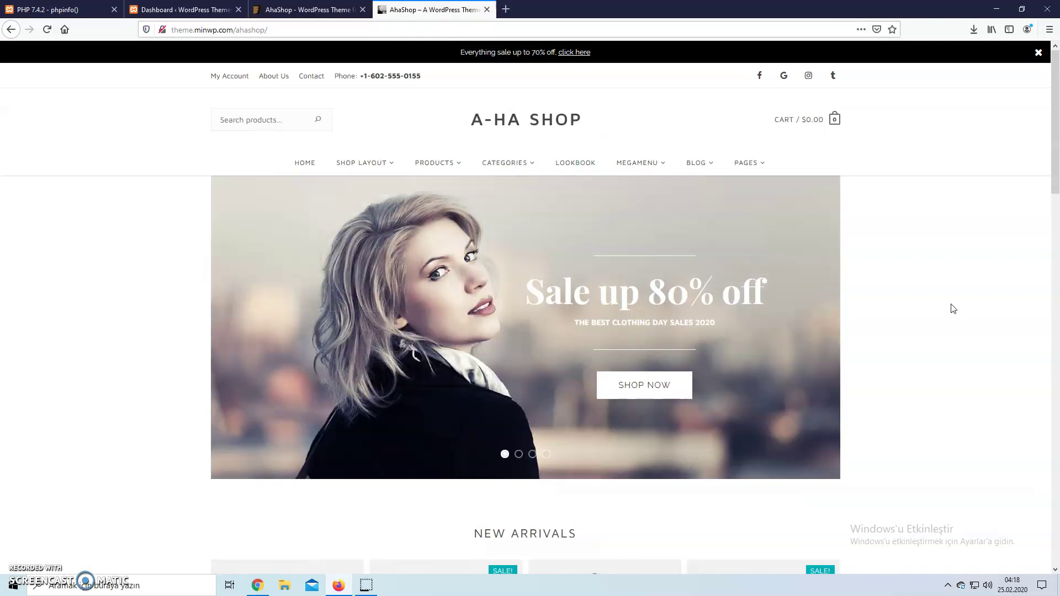
pyautogui.scroll(-4, 954, 309)
pyautogui.scroll(-10, 939, 295)
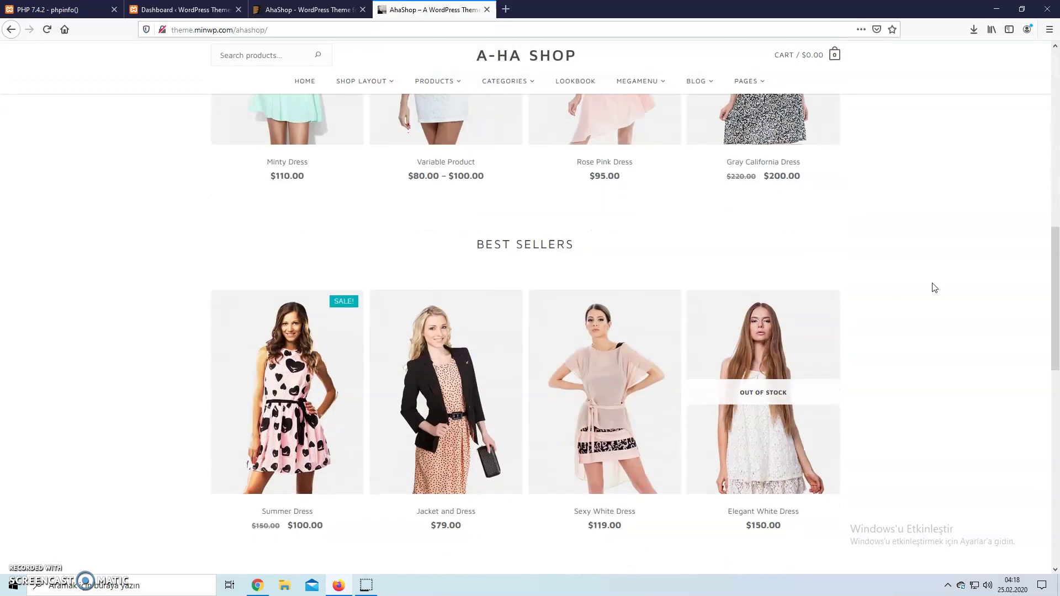
pyautogui.scroll(-8, 935, 287)
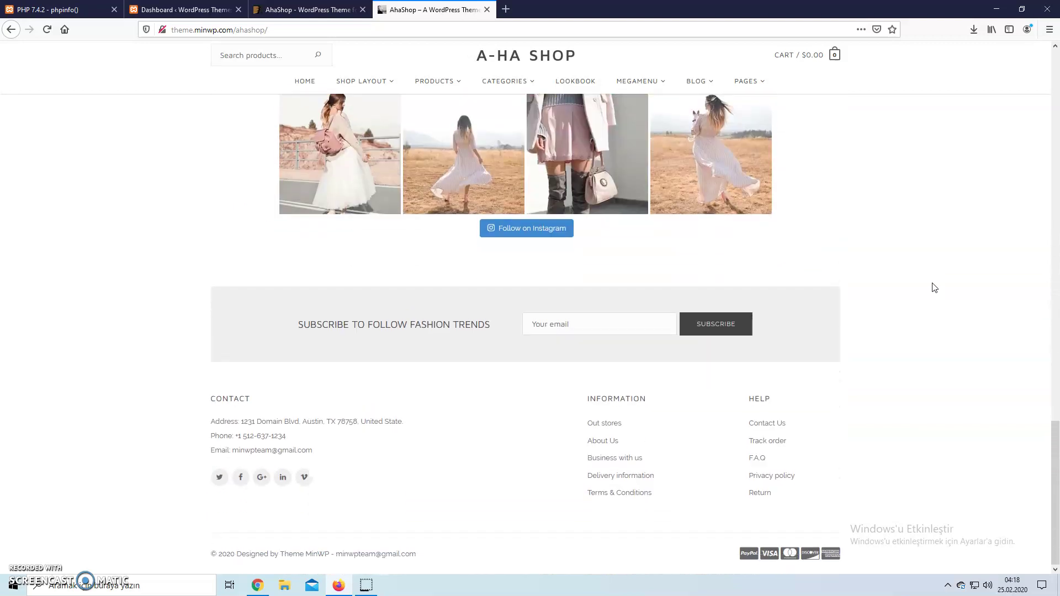
pyautogui.scroll(11, 935, 287)
pyautogui.scroll(10, 935, 287)
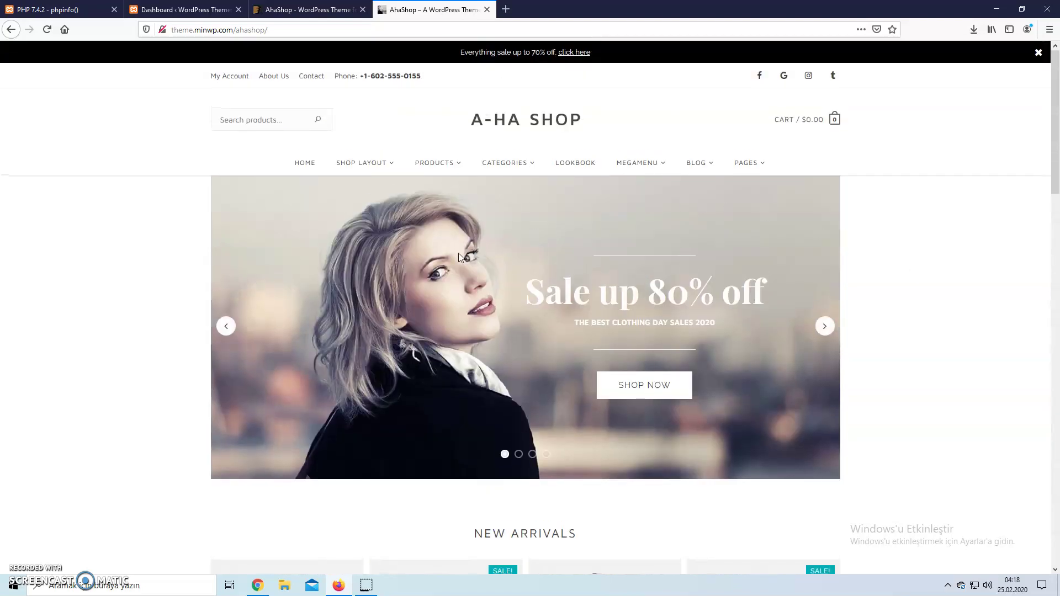
# Step: Open the Variable Product page in the demo shop, examine its contents, and return to the shop's homepage
pyautogui.scroll(-1, 479, 385)
pyautogui.scroll(-5, 478, 385)
pyautogui.click(445, 381)
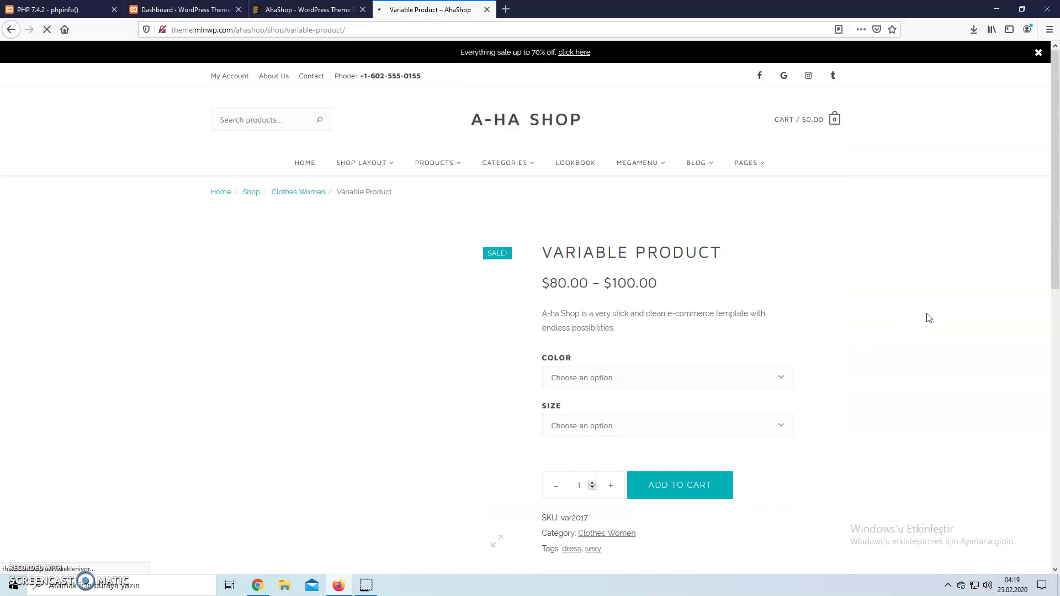
pyautogui.scroll(-15, 932, 317)
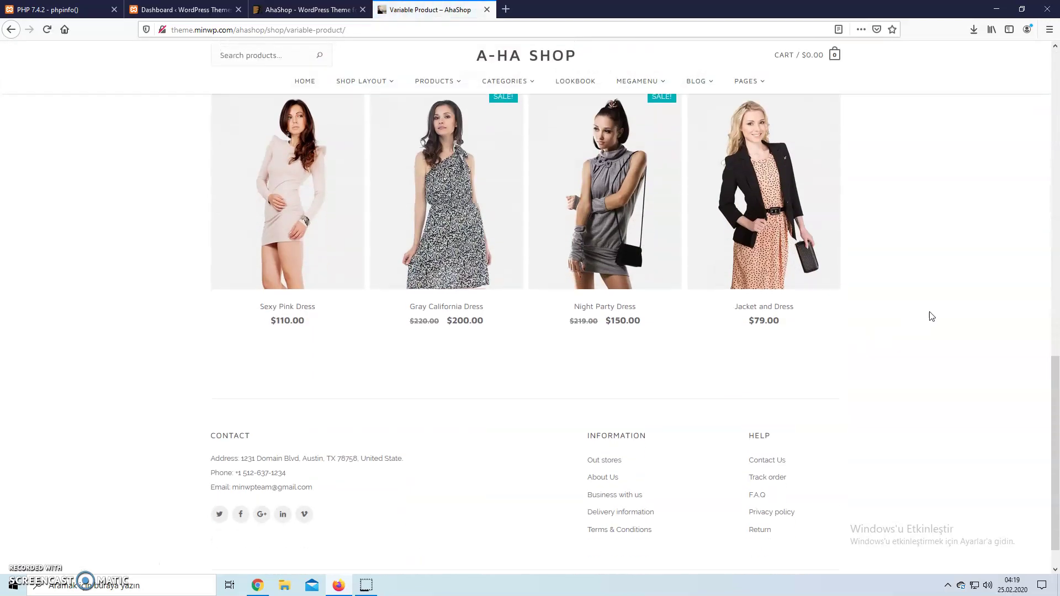
pyautogui.scroll(15, 932, 316)
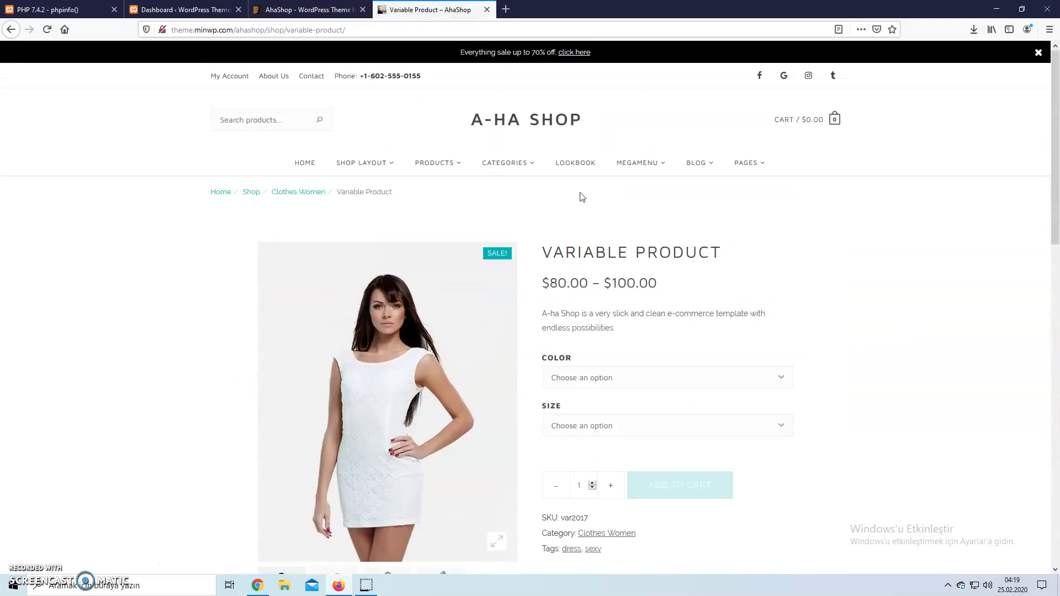
pyautogui.click(525, 128)
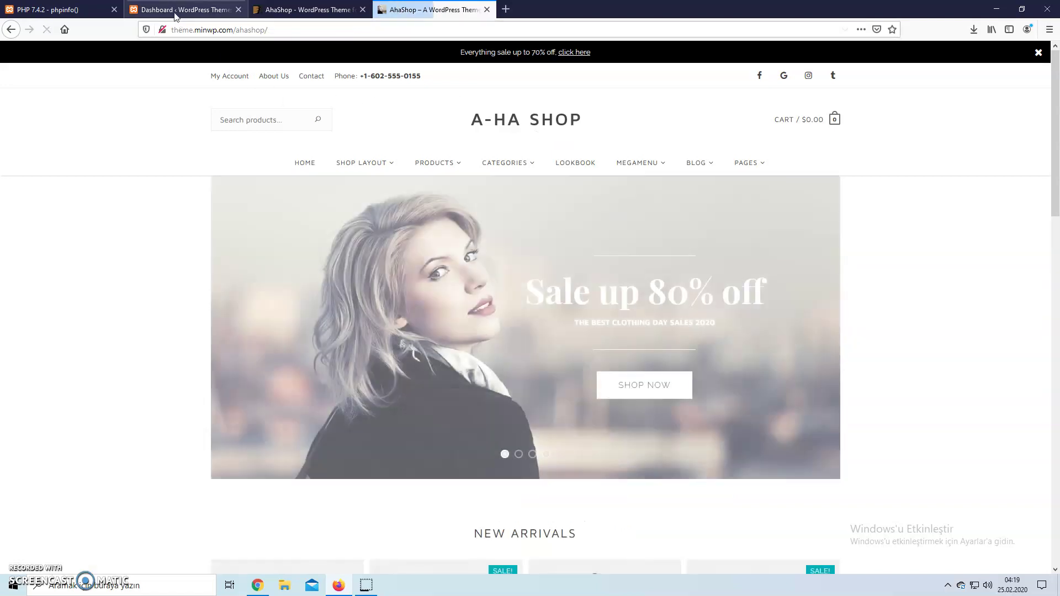
# Step: Switch to the WordPress admin and activate the Aha Shop Child theme
pyautogui.click(178, 9)
pyautogui.click(37, 221)
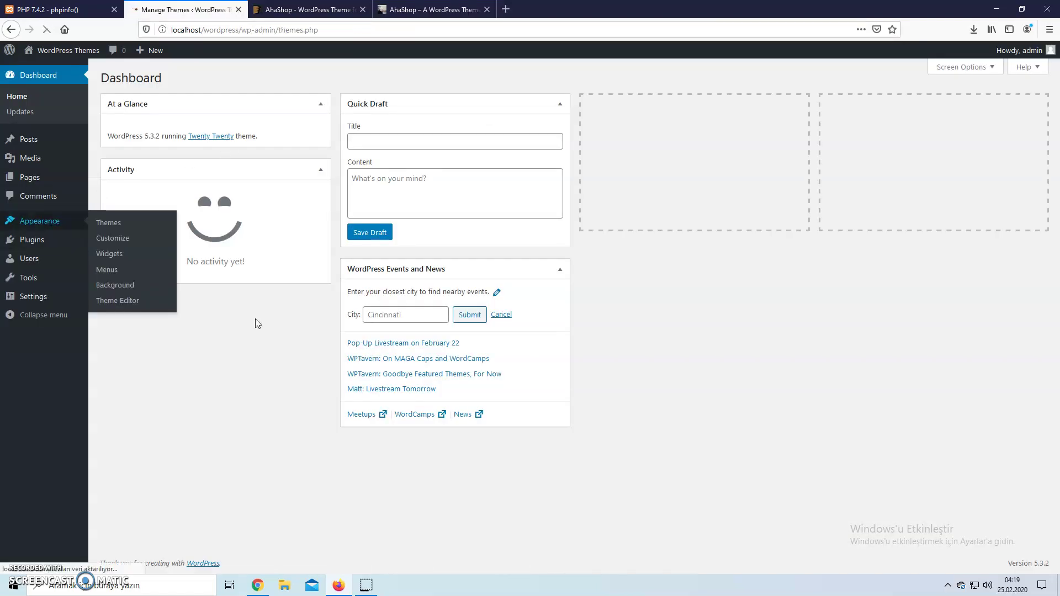
pyautogui.click(712, 271)
# Step: Begin installing the theme's required plugins with Ahashop required and Contact form 7, returning to the required plugins list
pyautogui.click(153, 144)
pyautogui.click(134, 171)
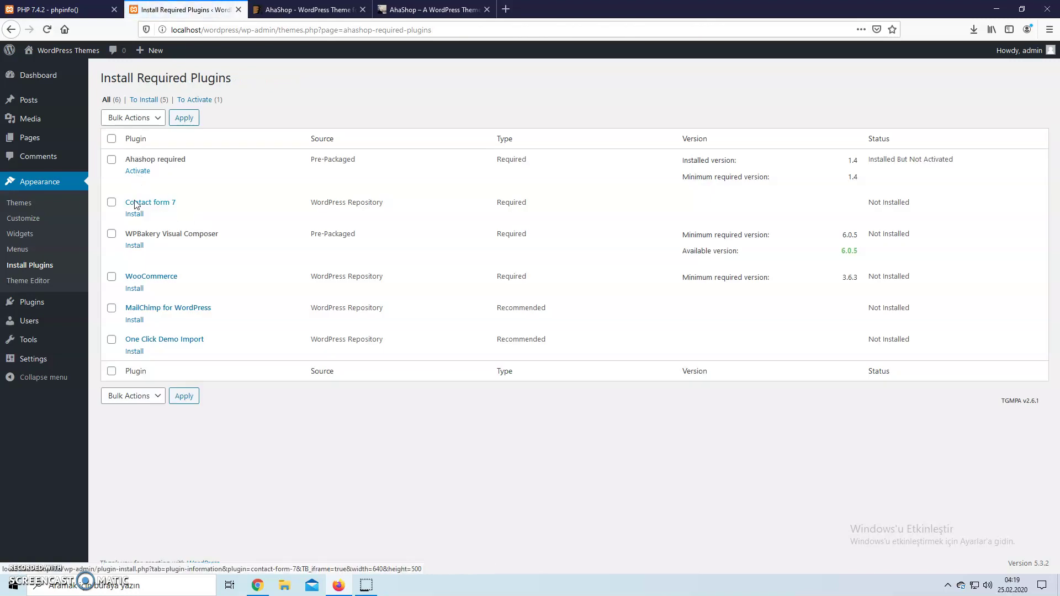
pyautogui.click(135, 214)
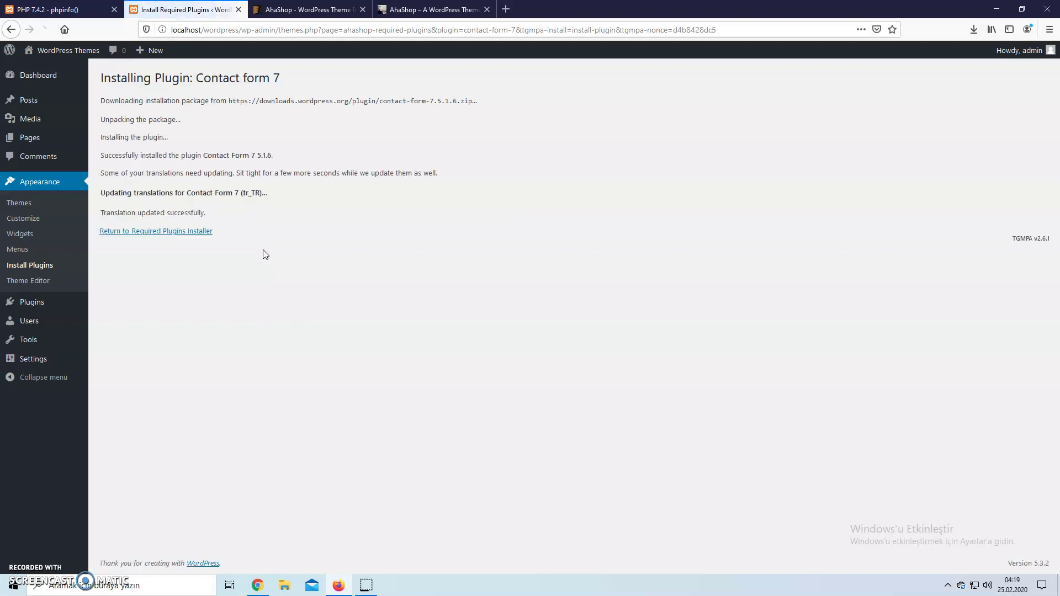
pyautogui.click(197, 232)
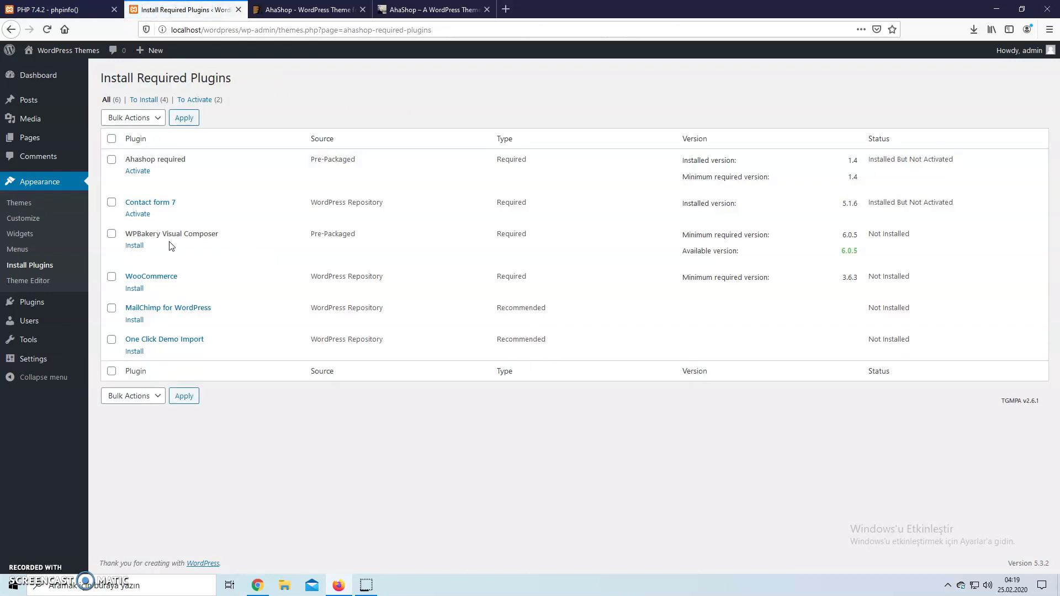
# Step: Install the WPBakery Visual Composer and WooCommerce plugins, returning to the required plugins list after each
pyautogui.click(136, 247)
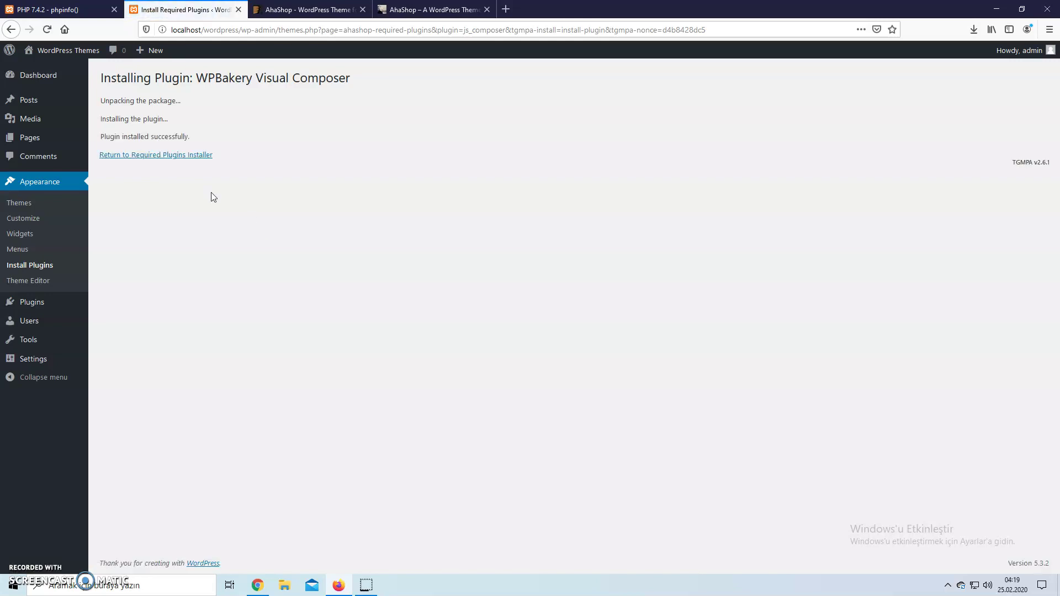
pyautogui.click(191, 155)
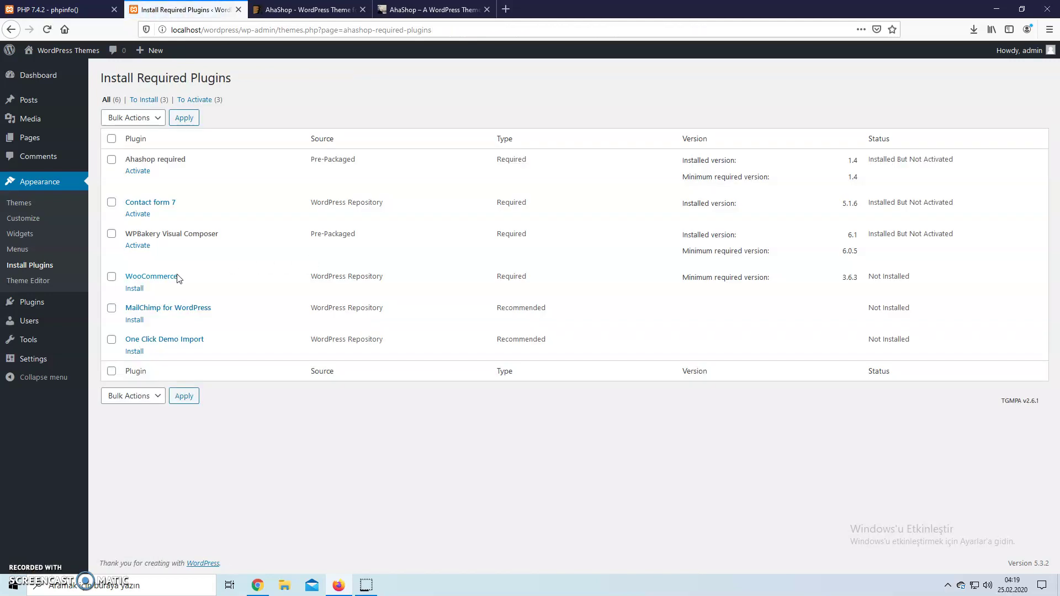
pyautogui.click(134, 288)
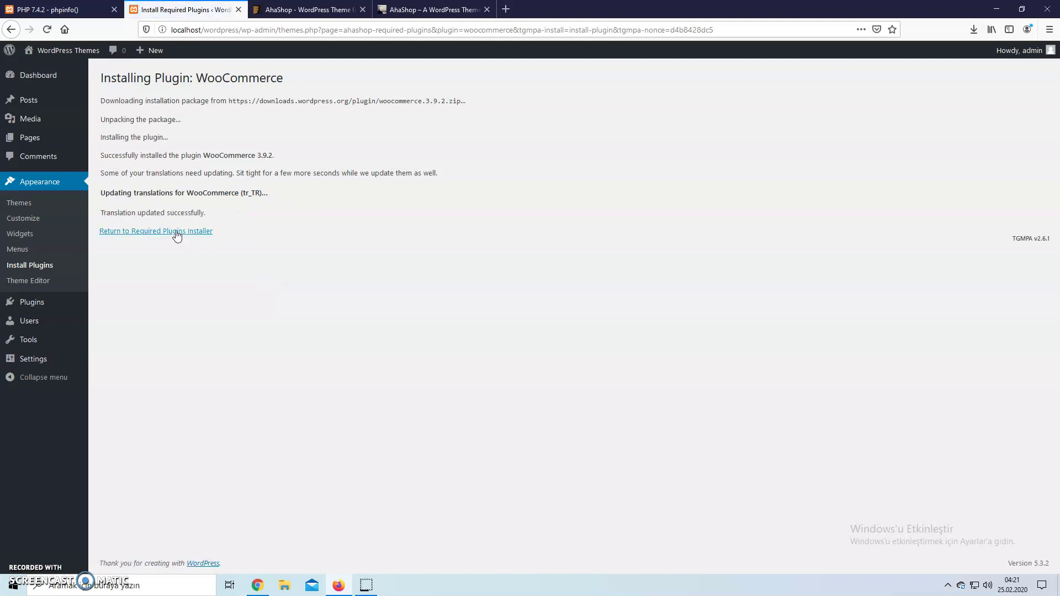
pyautogui.click(174, 231)
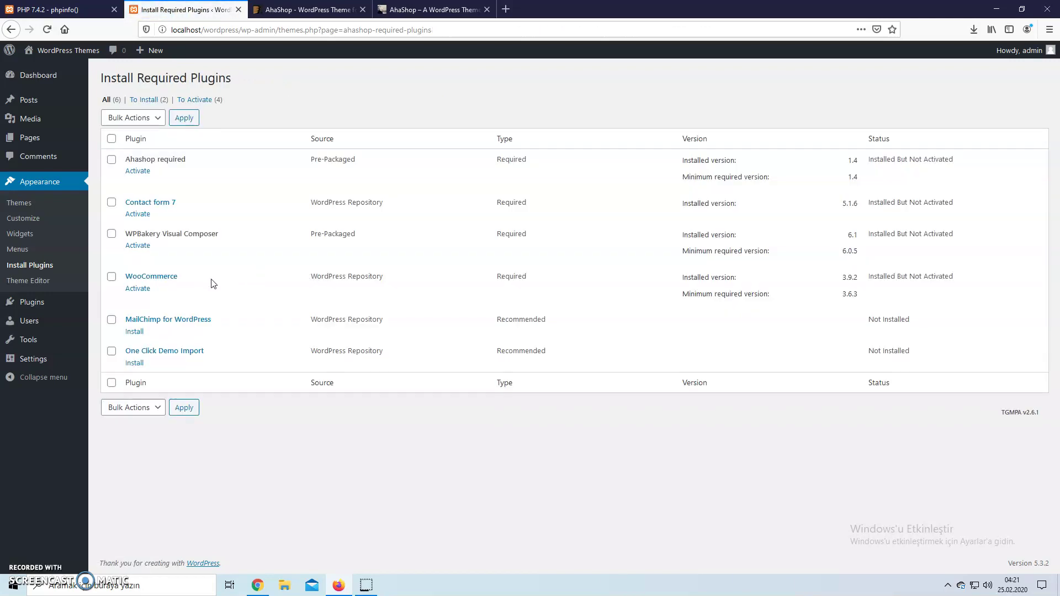
# Step: Install the recommended MailChimp for WordPress and One Click Demo Import plugins, returning to the required plugins list
pyautogui.click(135, 332)
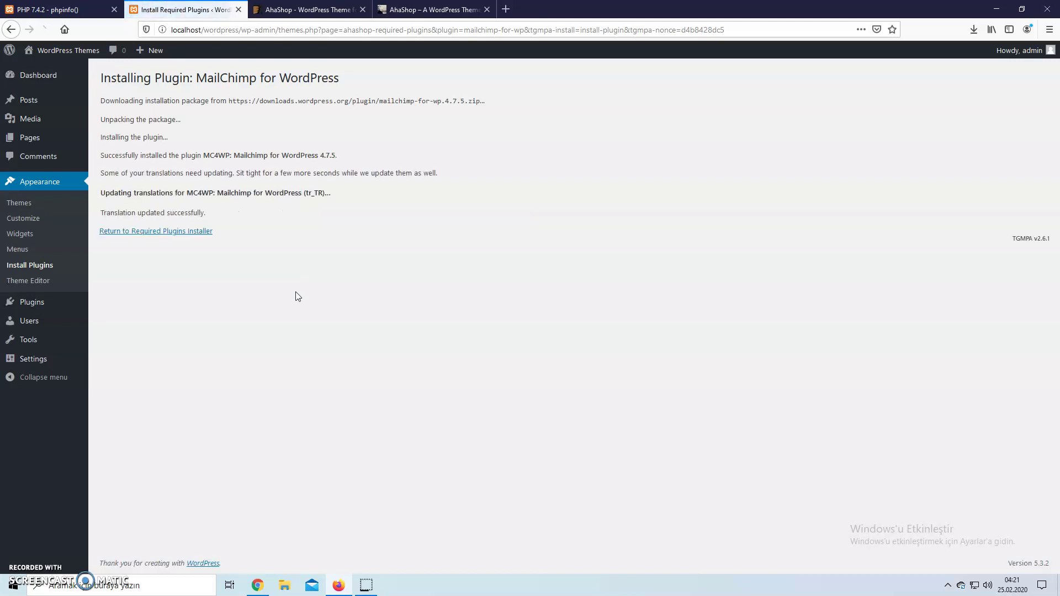
pyautogui.click(177, 231)
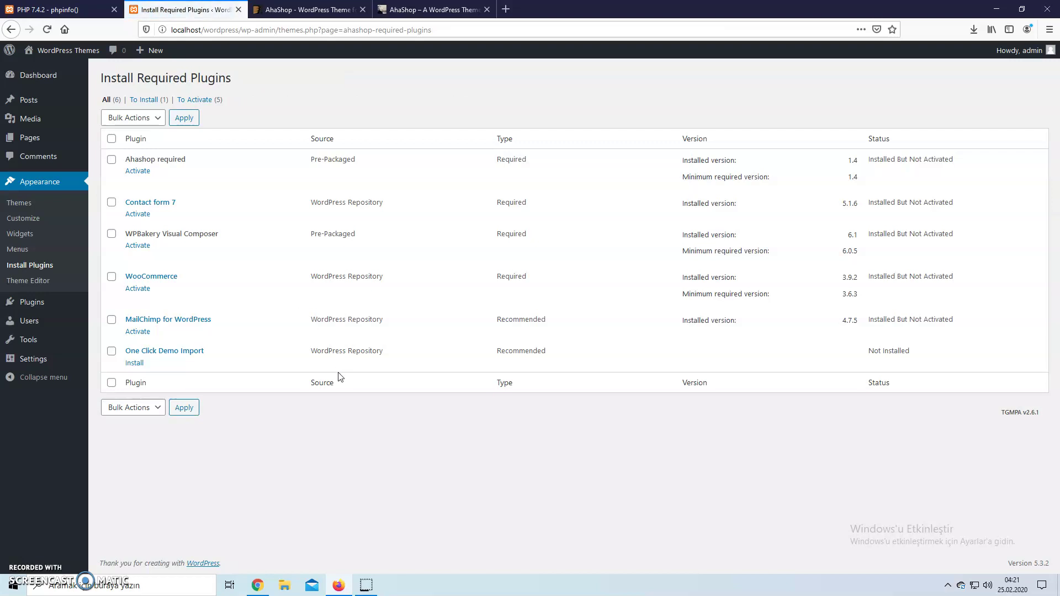
pyautogui.click(135, 364)
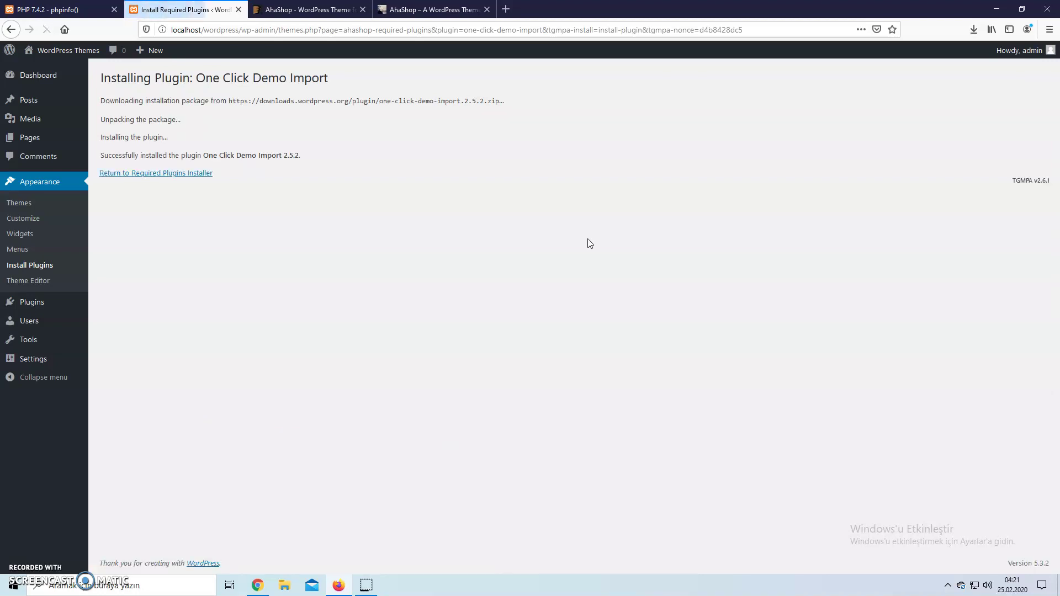
pyautogui.click(190, 174)
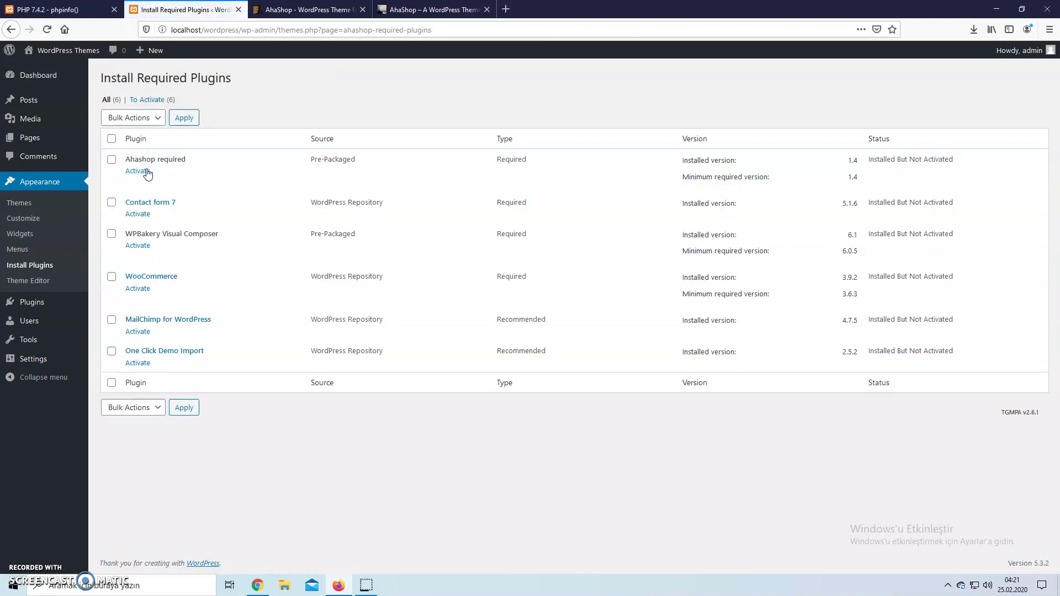
# Step: Activate the Ahashop required, Contact form 7 and WPBakery Visual Composer plugins one after another
pyautogui.click(147, 172)
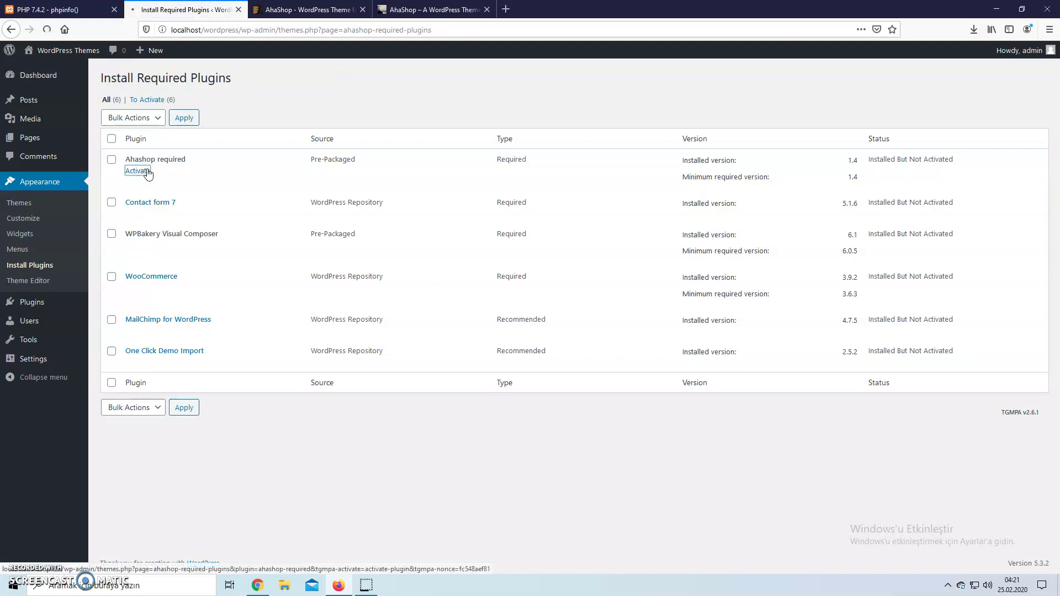
pyautogui.click(143, 206)
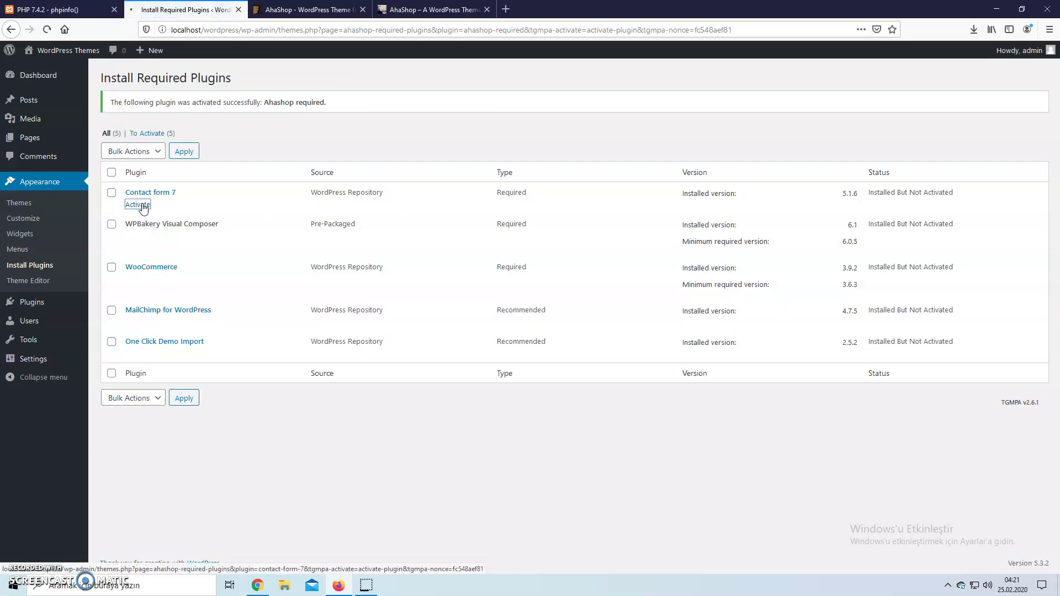
pyautogui.click(150, 207)
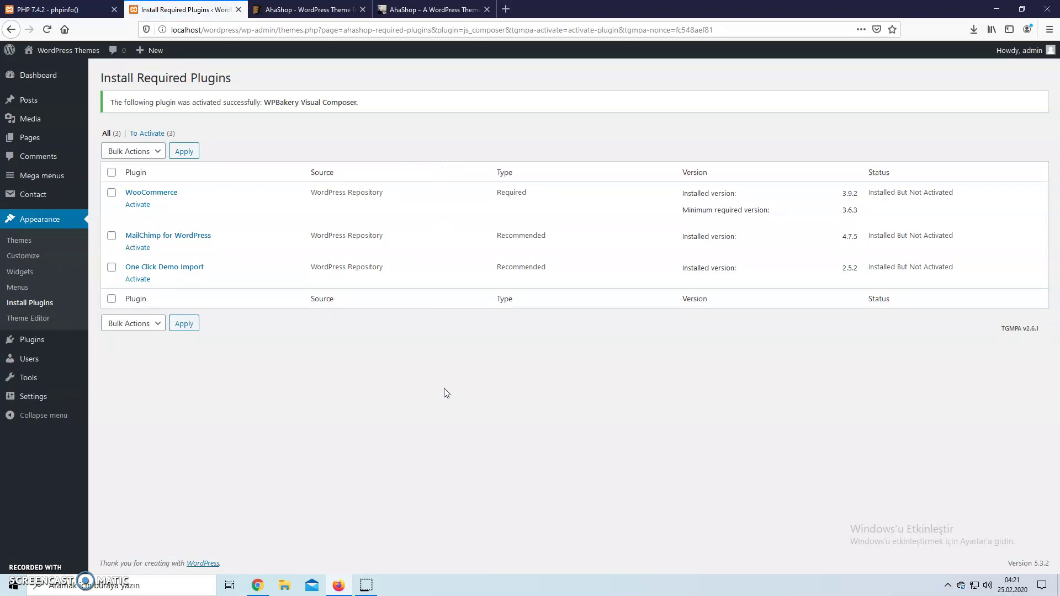
# Step: Activate the WooCommerce plugin and leave its store setup wizard without configuring it
pyautogui.click(133, 203)
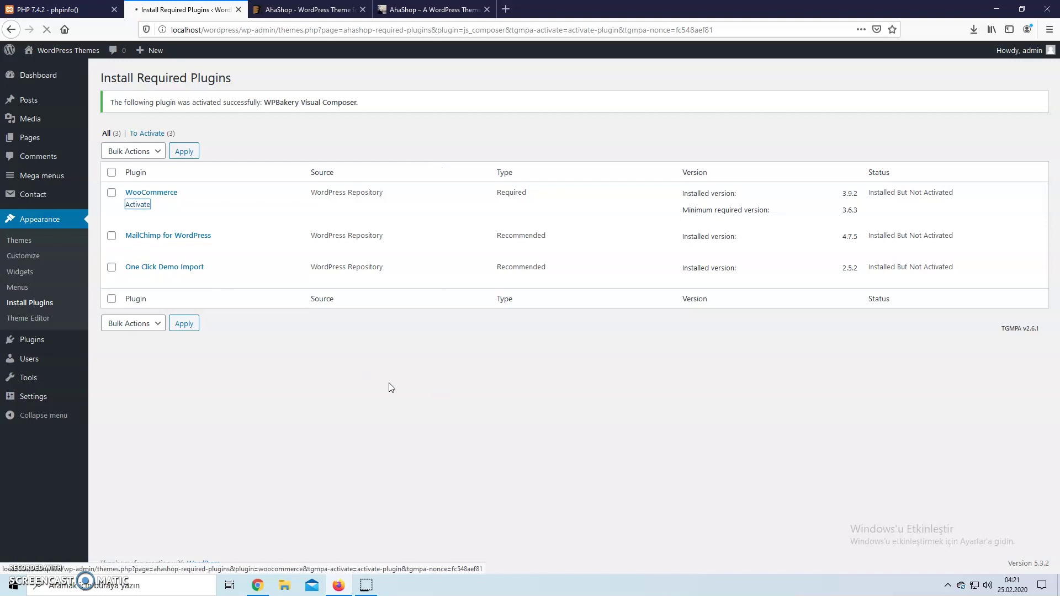
pyautogui.moveTo(66, 220)
pyautogui.click(125, 282)
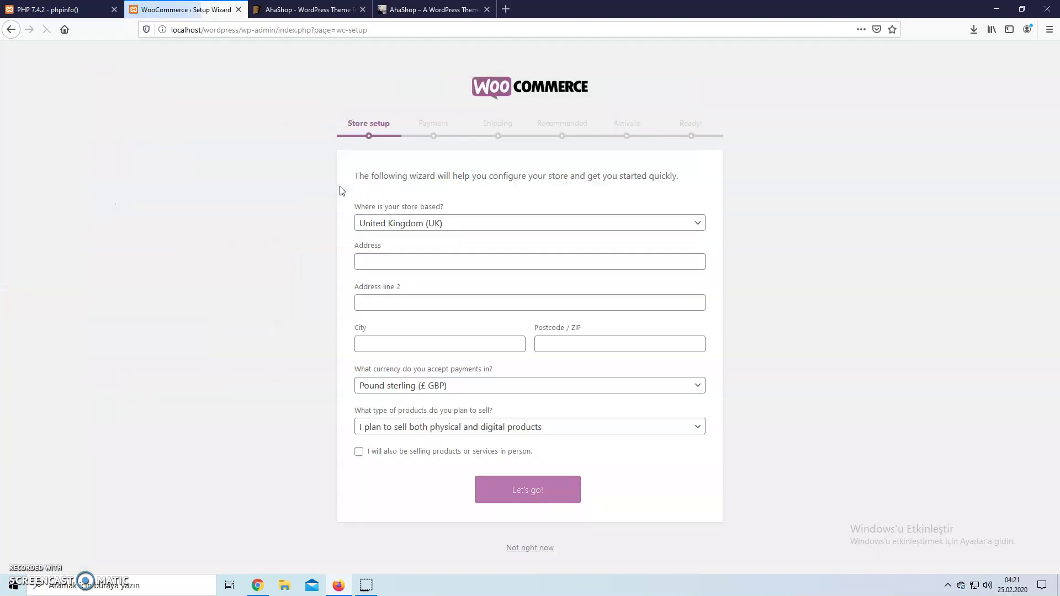
pyautogui.click(533, 548)
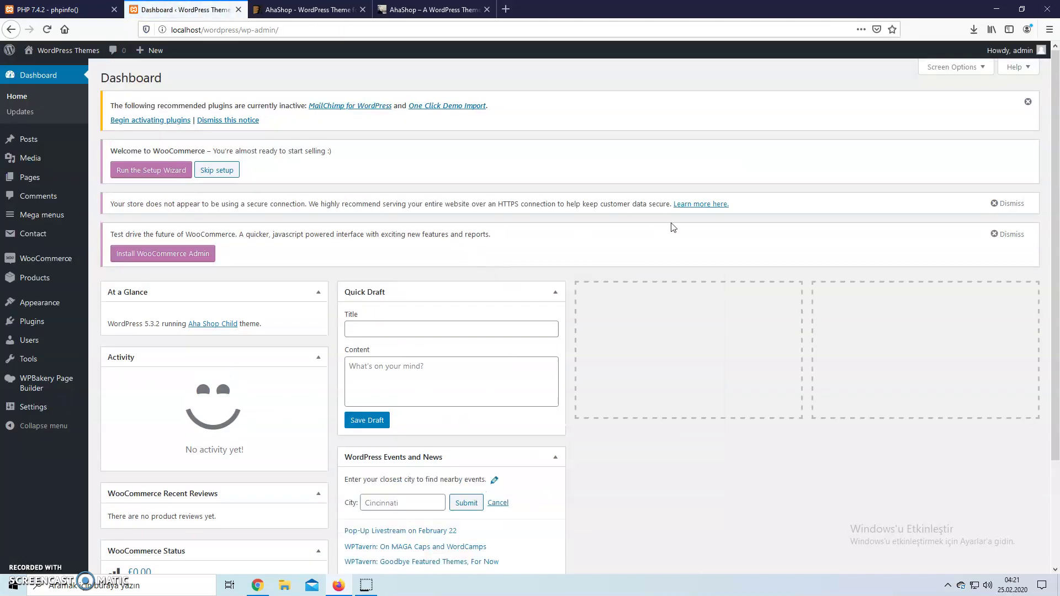
# Step: Skip the WooCommerce setup notice and dismiss the WooCommerce Admin and secure connection notices on the dashboard
pyautogui.click(212, 173)
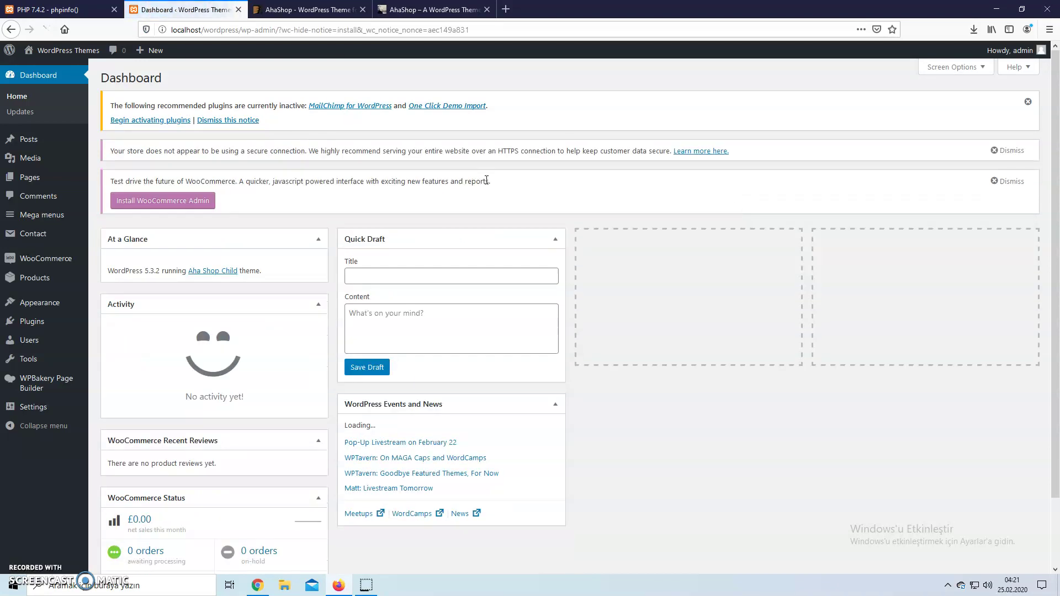
pyautogui.click(1011, 182)
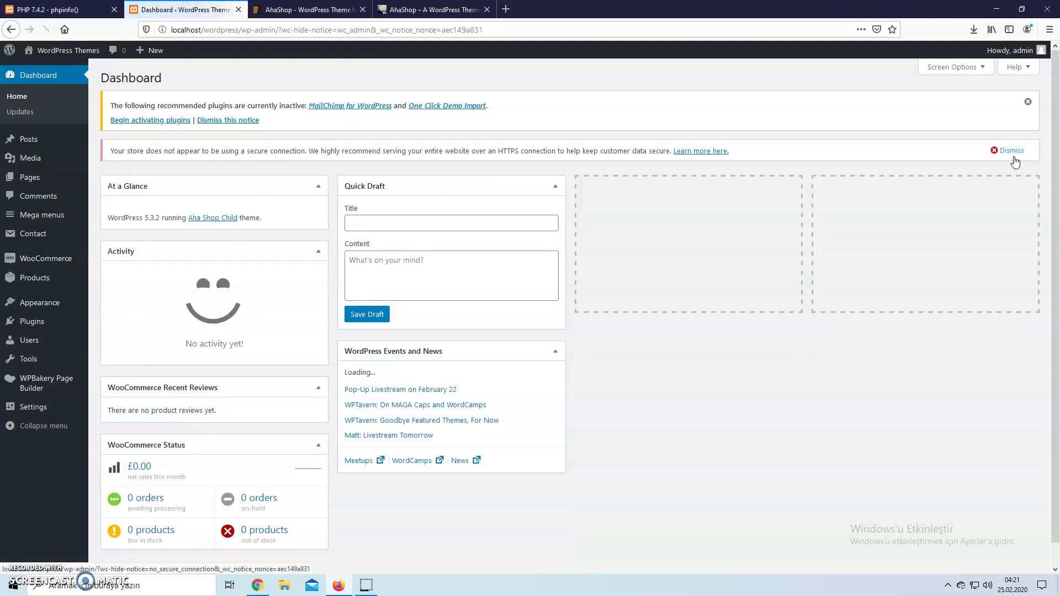
pyautogui.click(1011, 150)
# Step: Activate the recommended MailChimp for WordPress and One Click Demo Import plugins
pyautogui.click(149, 120)
pyautogui.click(137, 170)
pyautogui.click(140, 204)
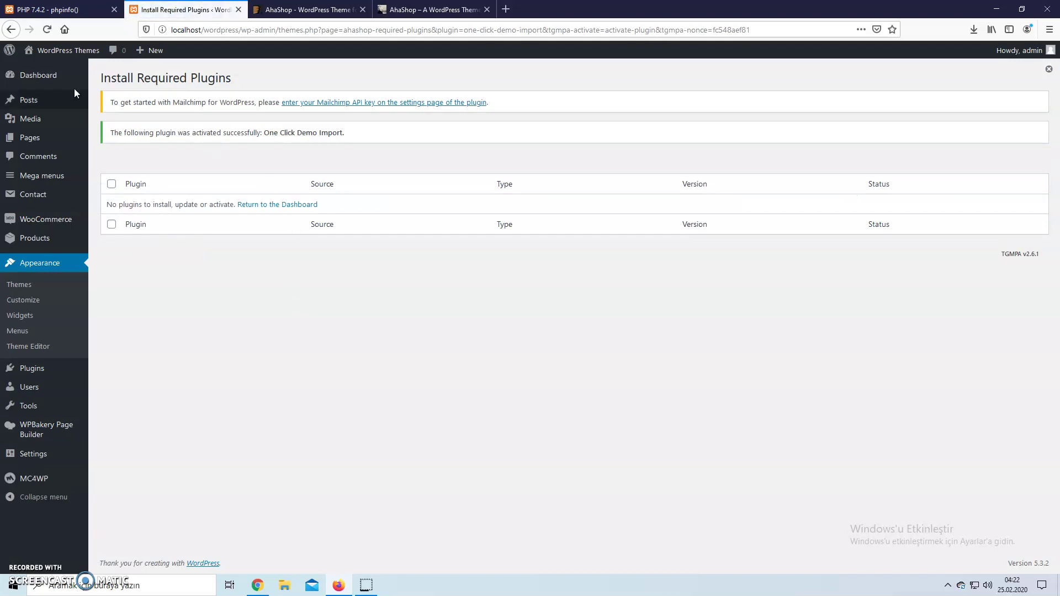
# Step: Import the theme's demo data with One Click Demo Import and wait for the import to finish
pyautogui.click(34, 74)
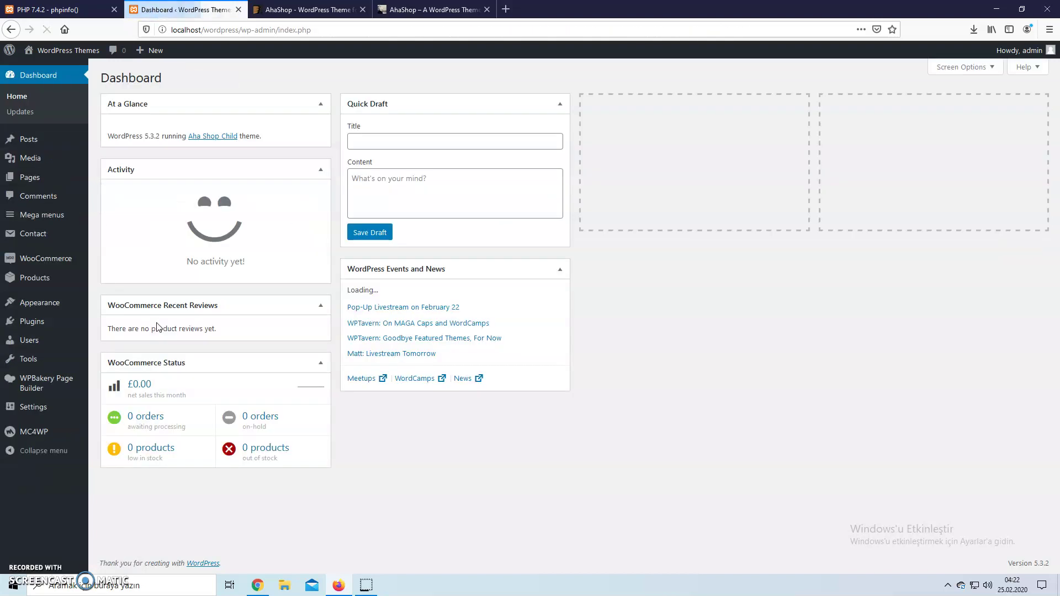
pyautogui.moveTo(67, 303)
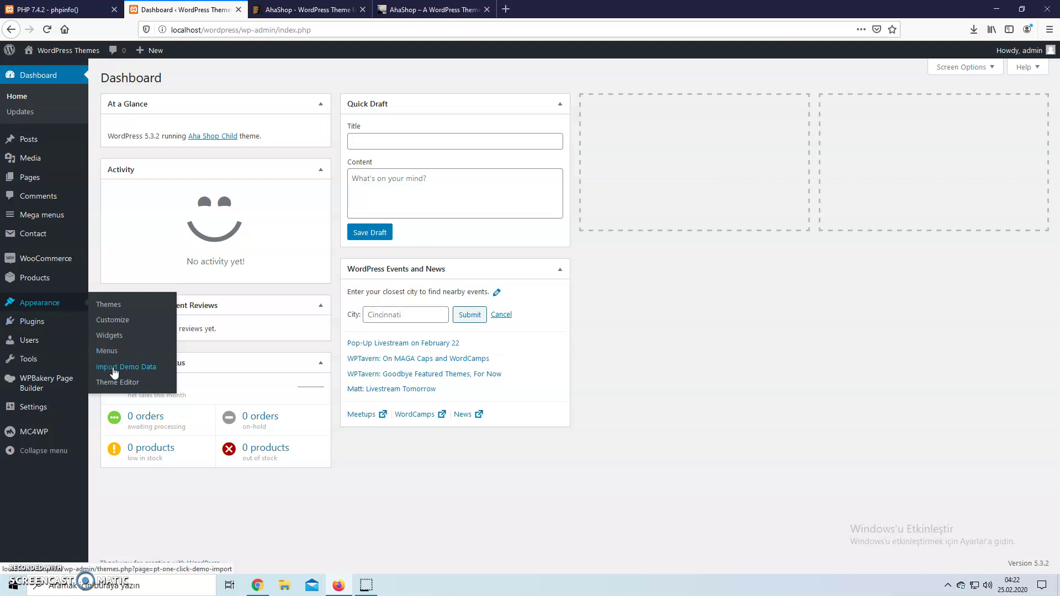
pyautogui.click(38, 304)
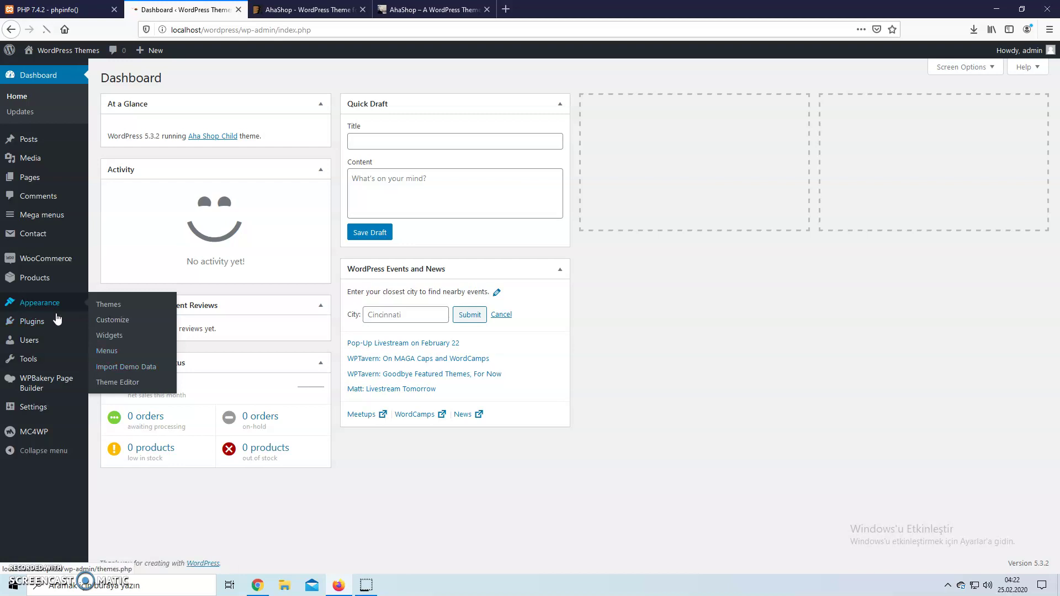
pyautogui.click(32, 350)
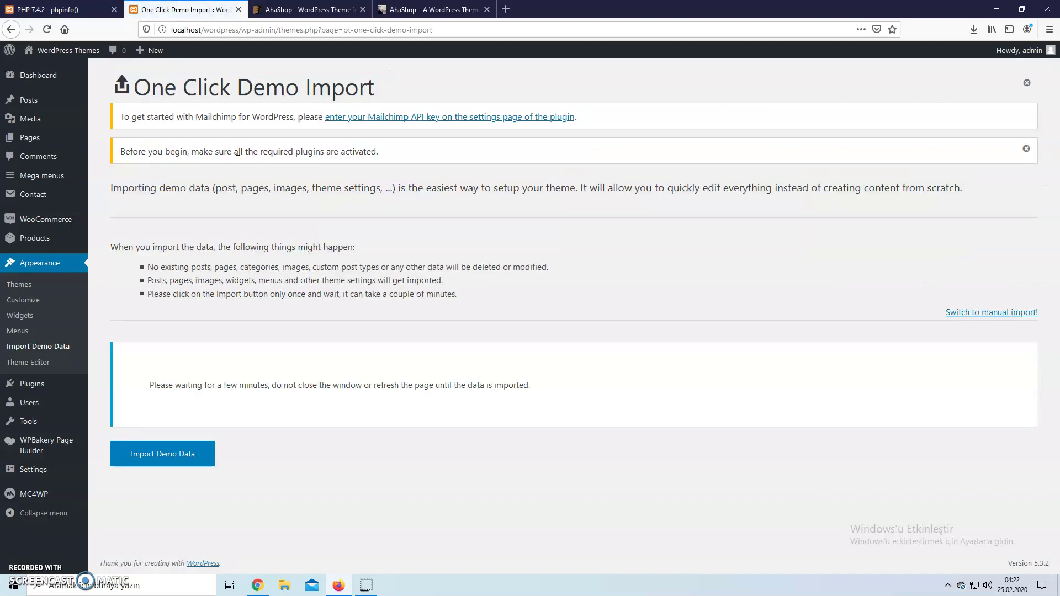
pyautogui.moveTo(109, 248); pyautogui.dragTo(347, 259)
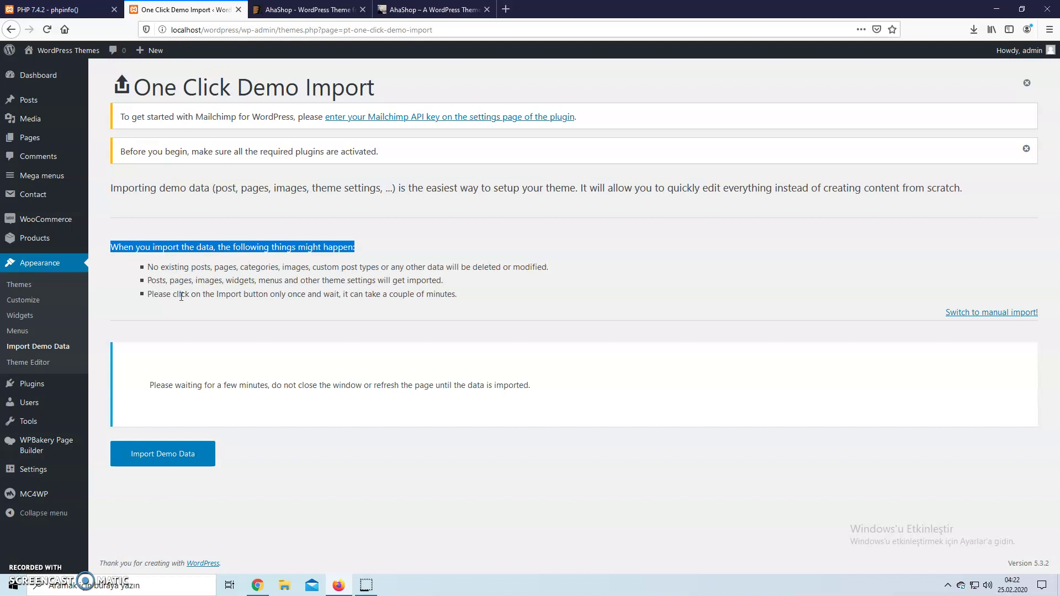
pyautogui.click(337, 344)
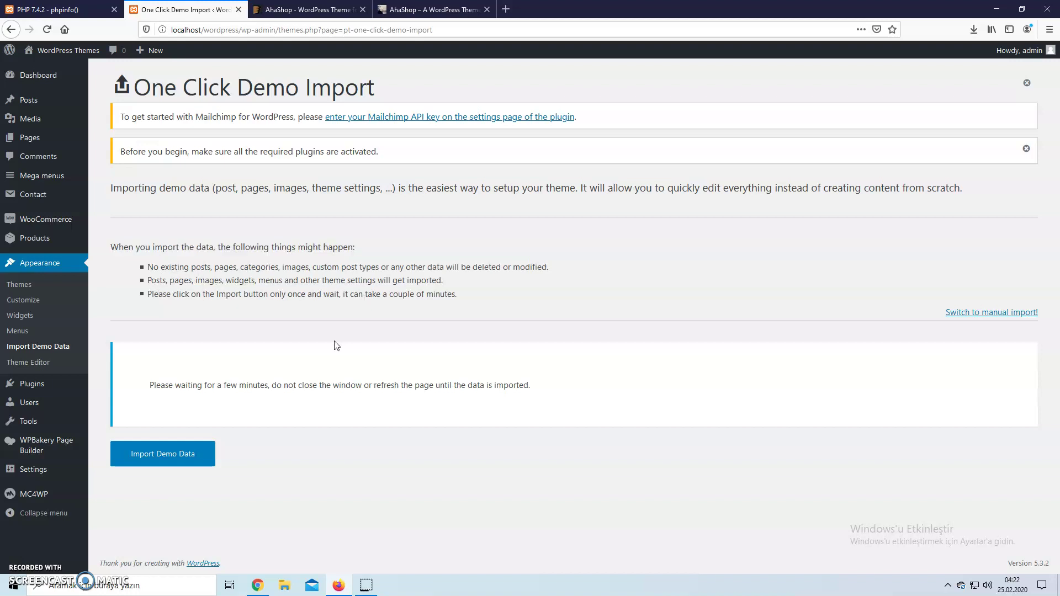
pyautogui.click(148, 459)
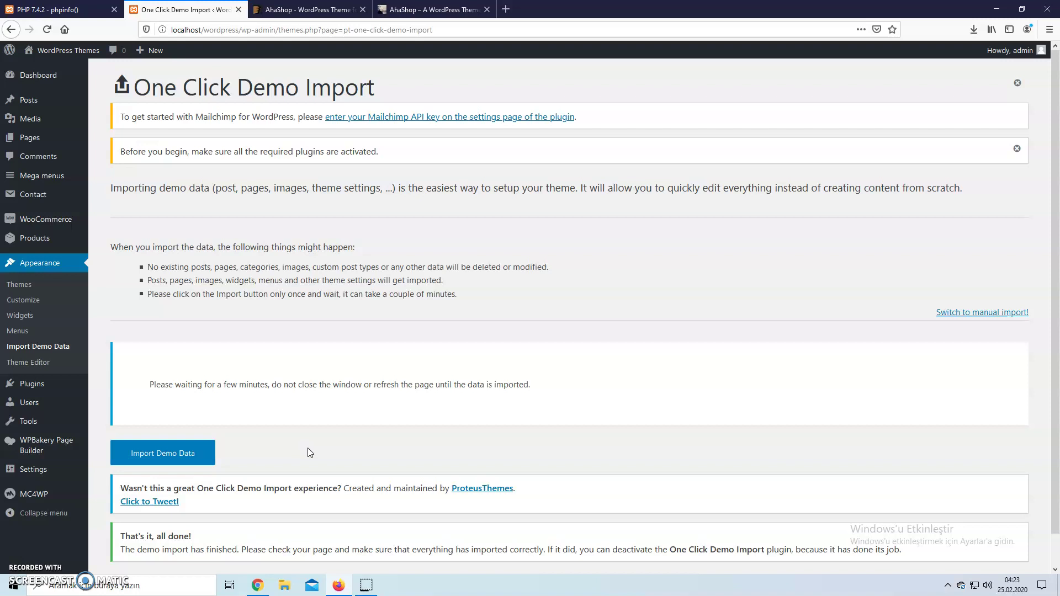
pyautogui.scroll(-1, 283, 419)
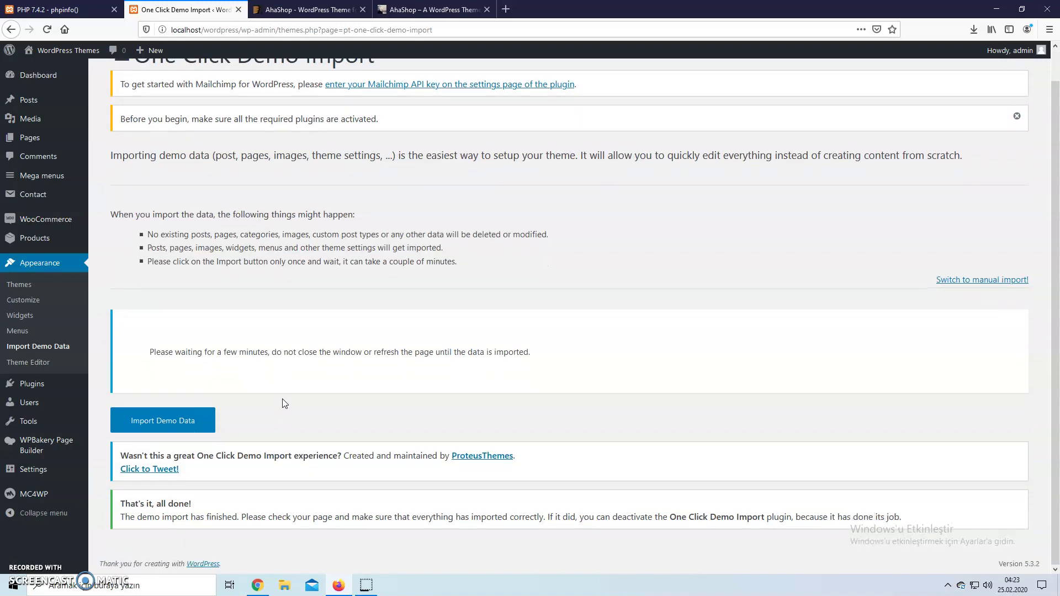
pyautogui.scroll(1, 283, 399)
# Step: Look through the imported content on the dashboard and in the lists of posts and pages
pyautogui.click(38, 75)
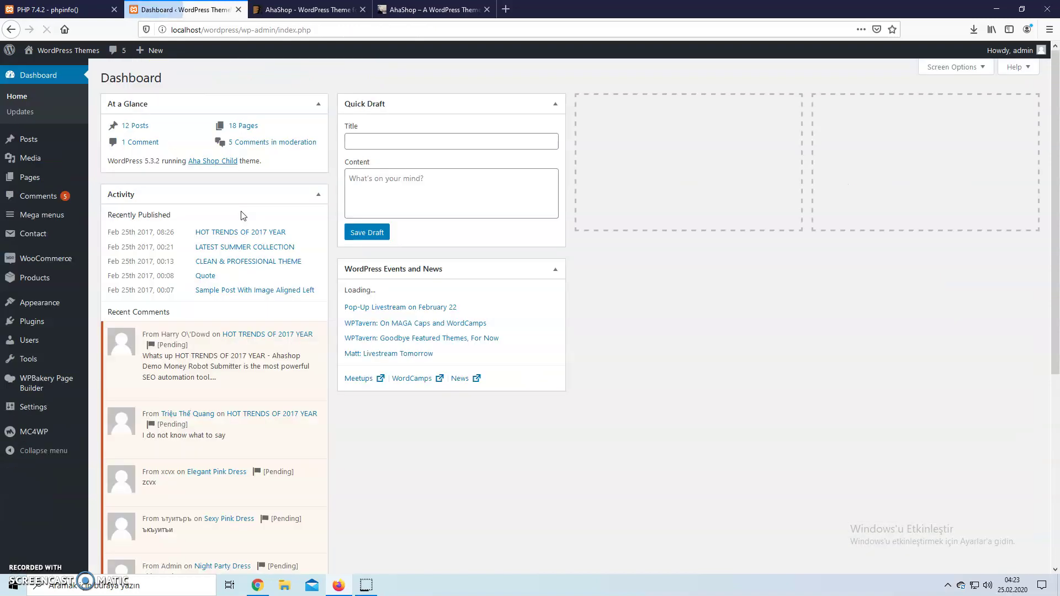
pyautogui.click(44, 141)
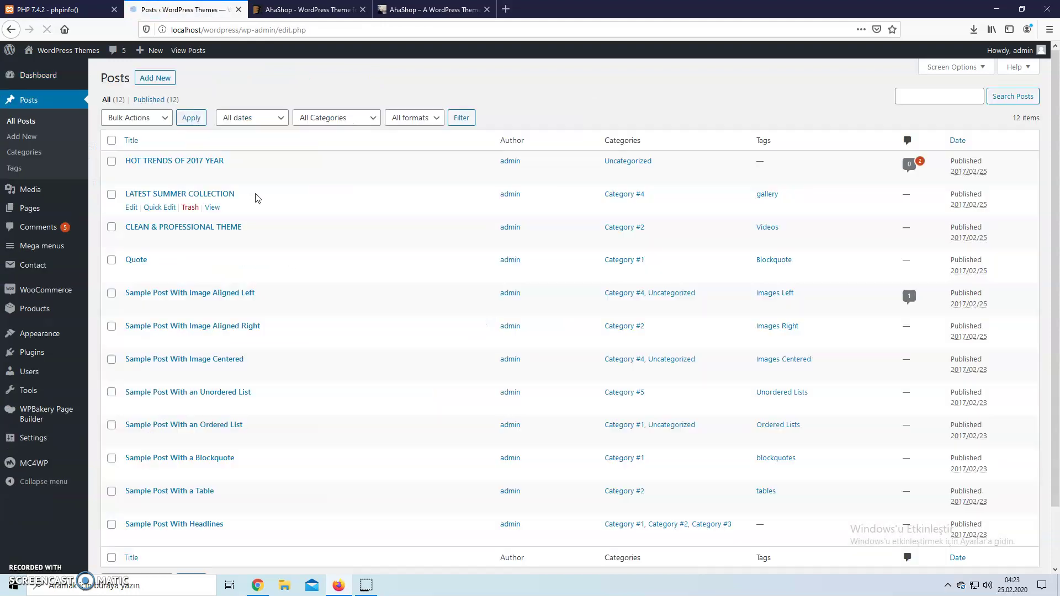
pyautogui.click(30, 209)
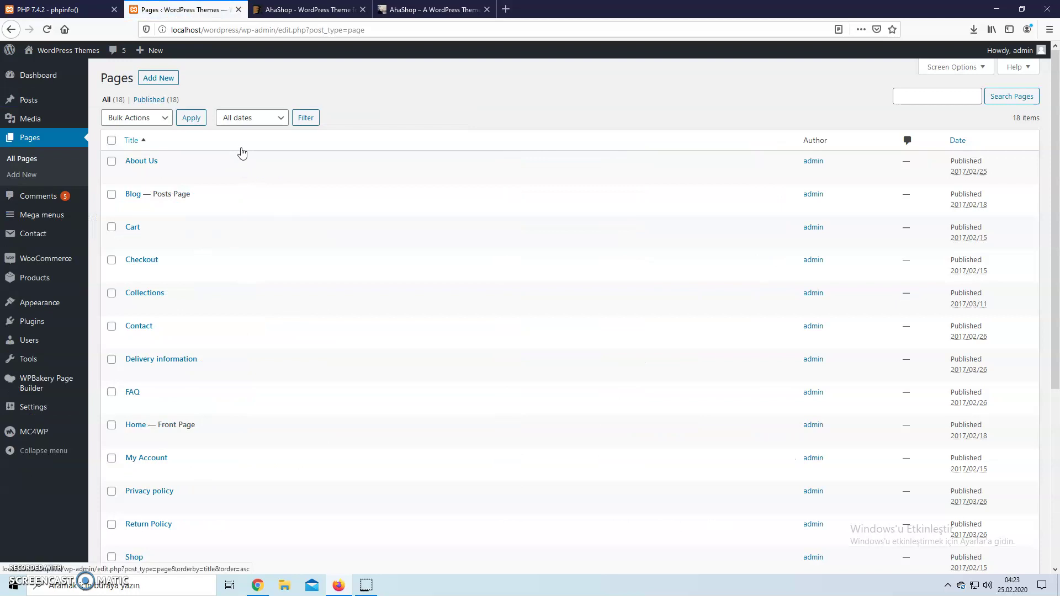
# Step: Open the site's front end in a new tab and look over the homepage down to its footer
pyautogui.click(29, 76)
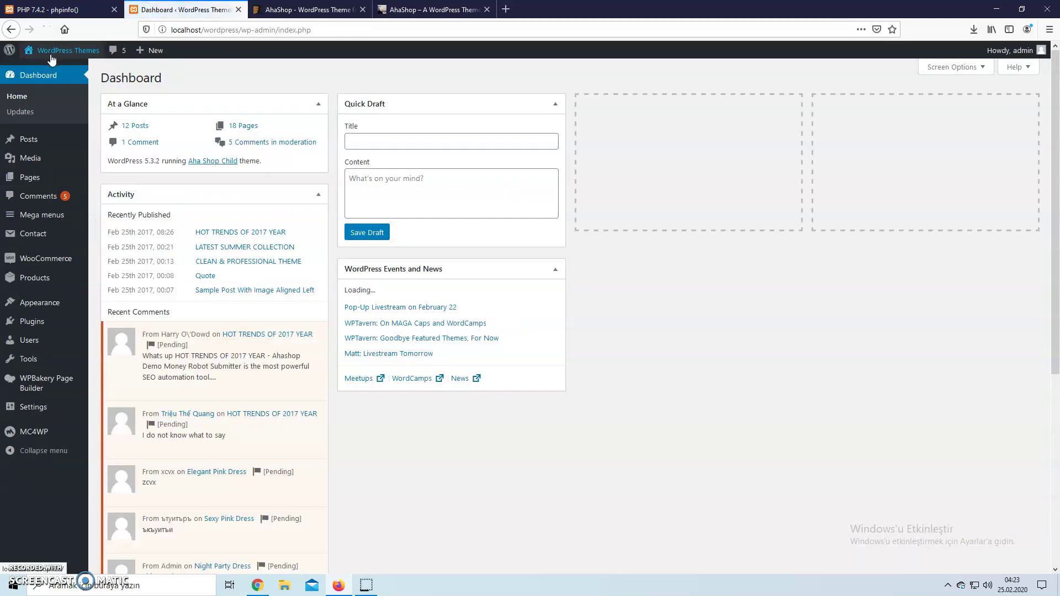
pyautogui.rightClick(42, 69)
pyautogui.click(61, 75)
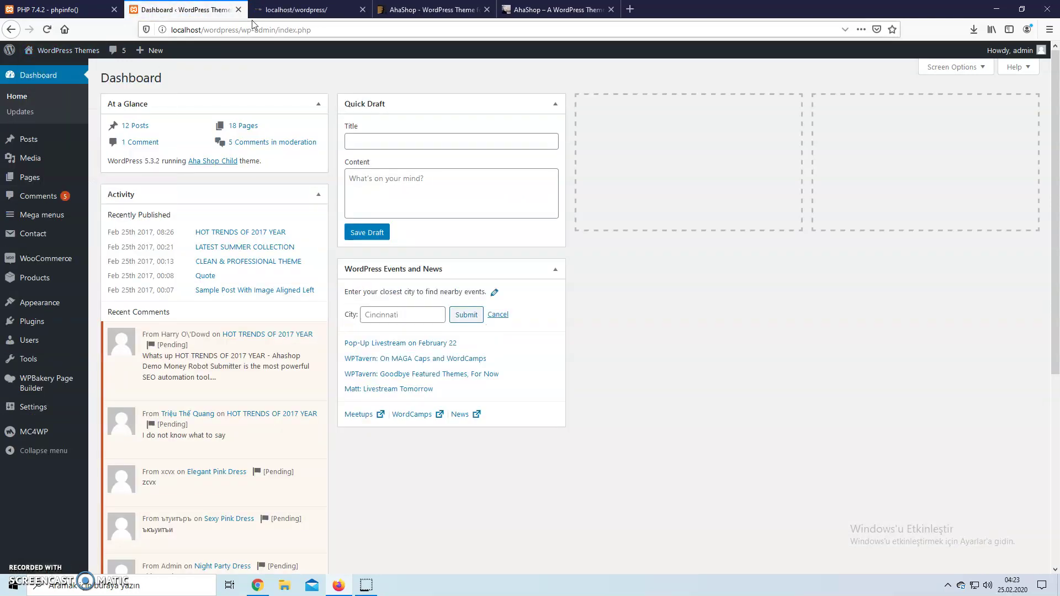
pyautogui.click(284, 16)
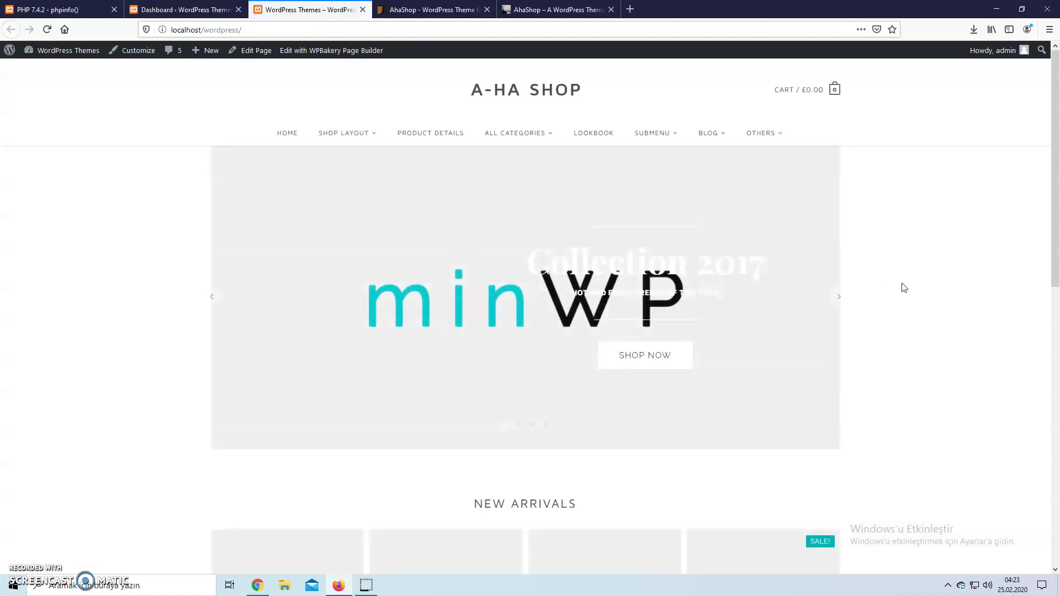
pyautogui.scroll(-3, 895, 283)
pyautogui.scroll(-5, 883, 280)
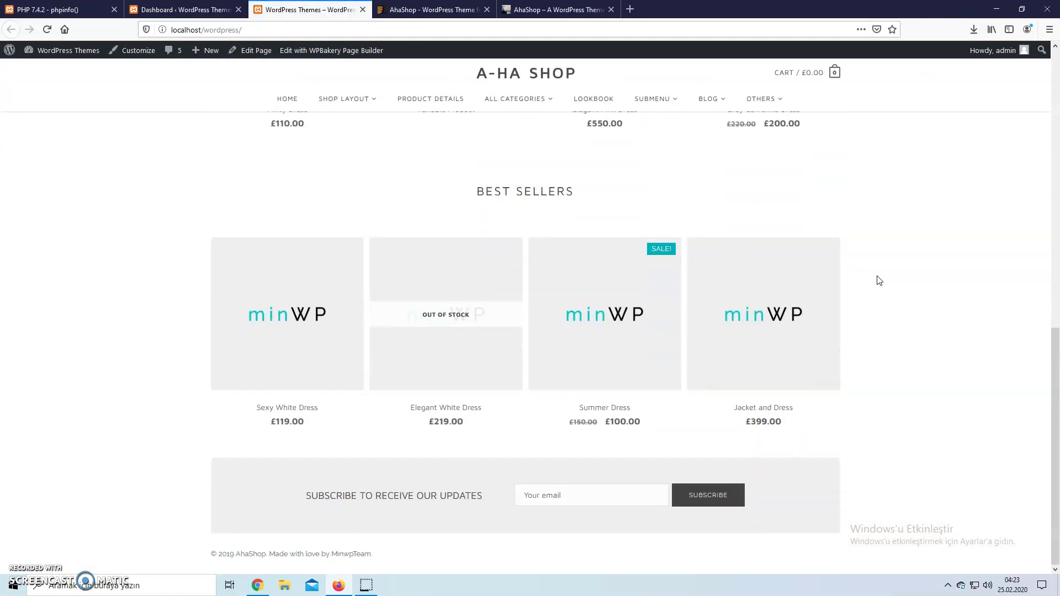
# Step: Examine the widgets assigned to Footer columns 1 to 5 in the WordPress widget settings
pyautogui.click(185, 9)
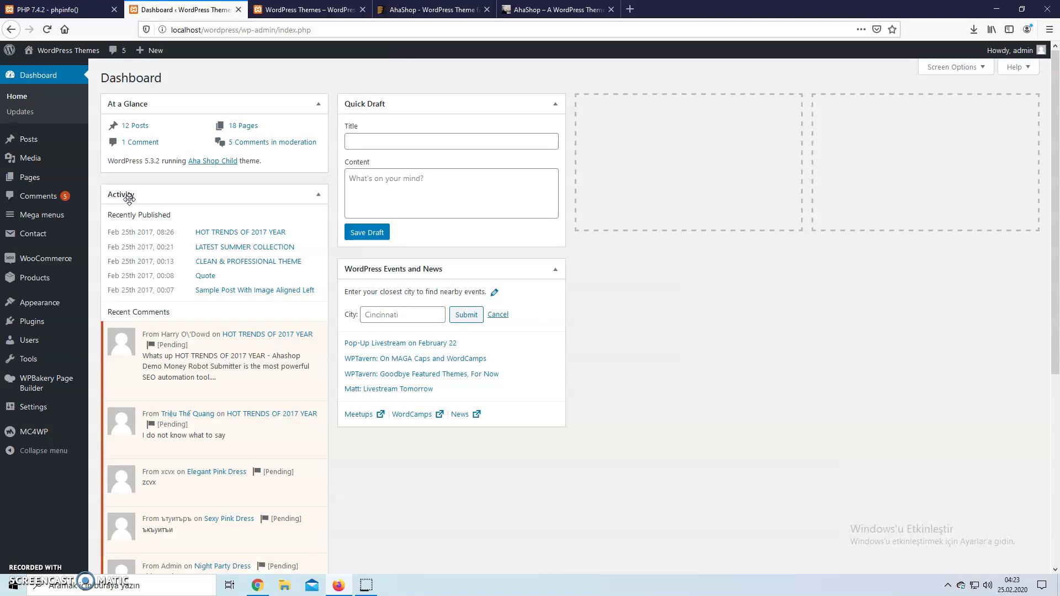
pyautogui.click(52, 305)
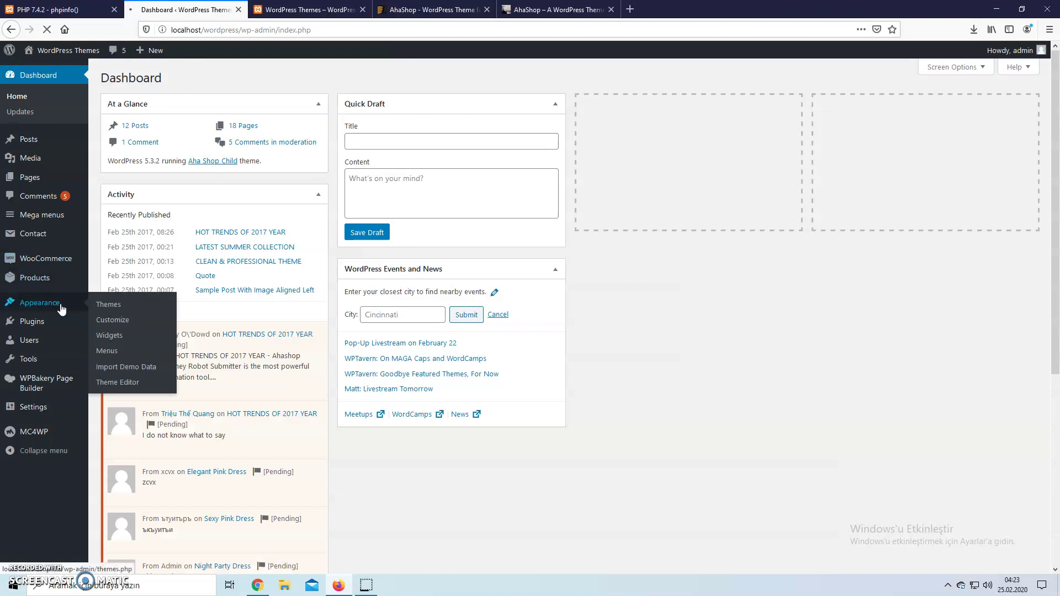
pyautogui.click(43, 330)
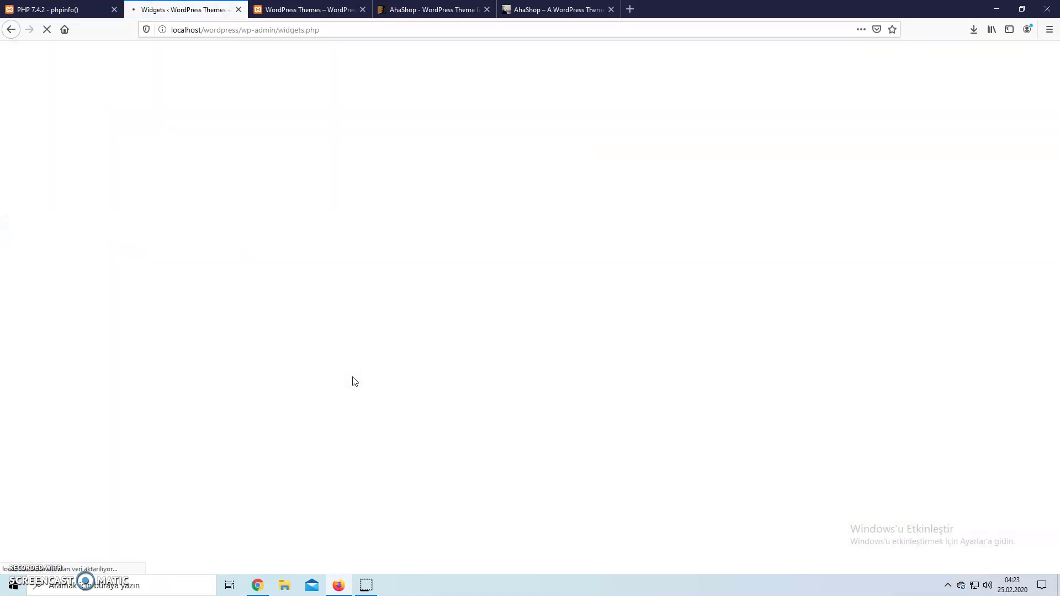
pyautogui.click(657, 378)
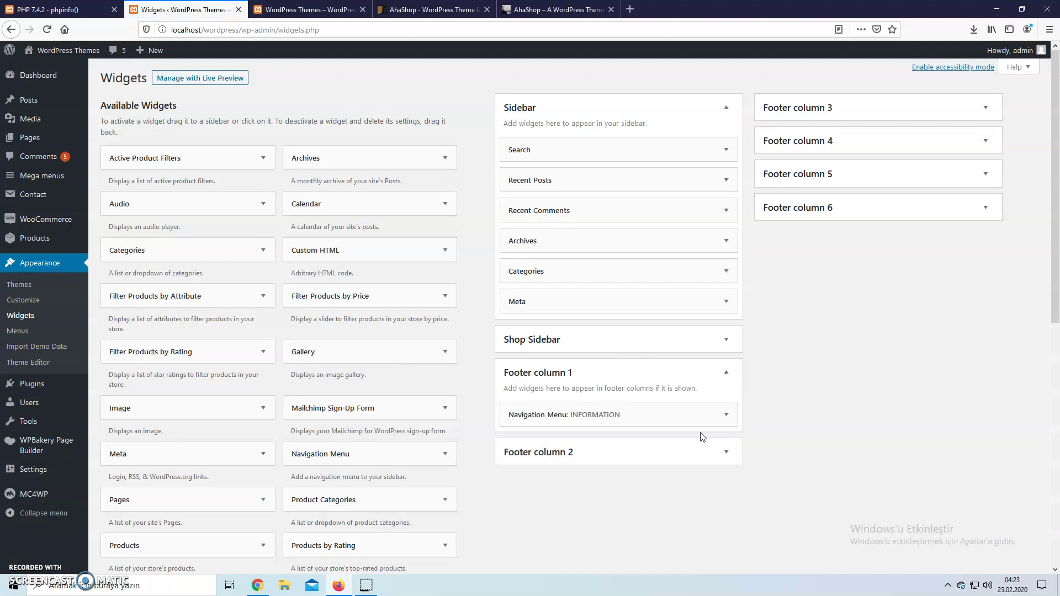
pyautogui.click(641, 452)
pyautogui.click(801, 175)
pyautogui.click(801, 145)
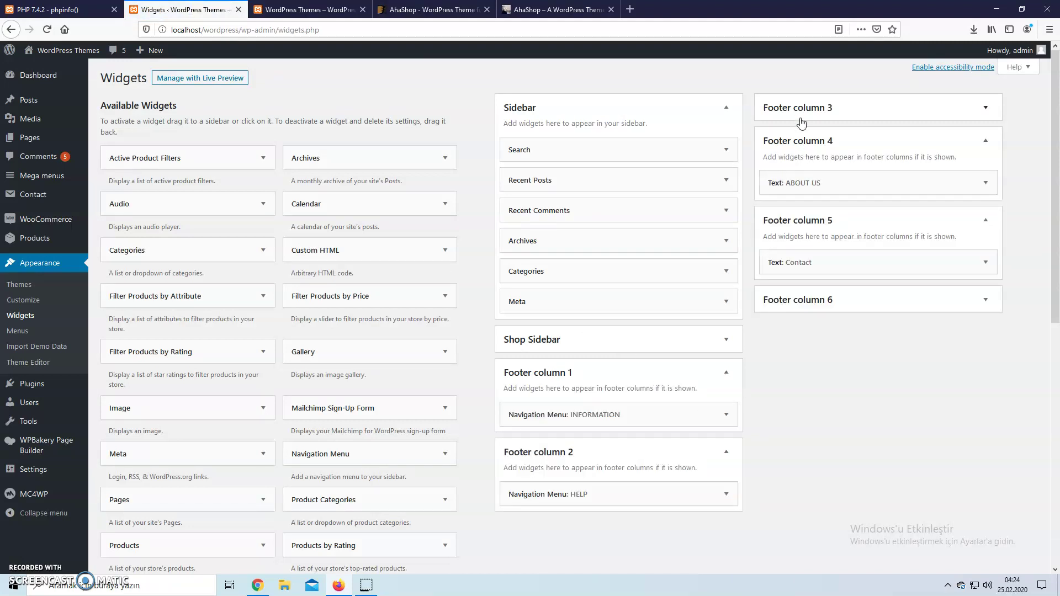
pyautogui.click(801, 119)
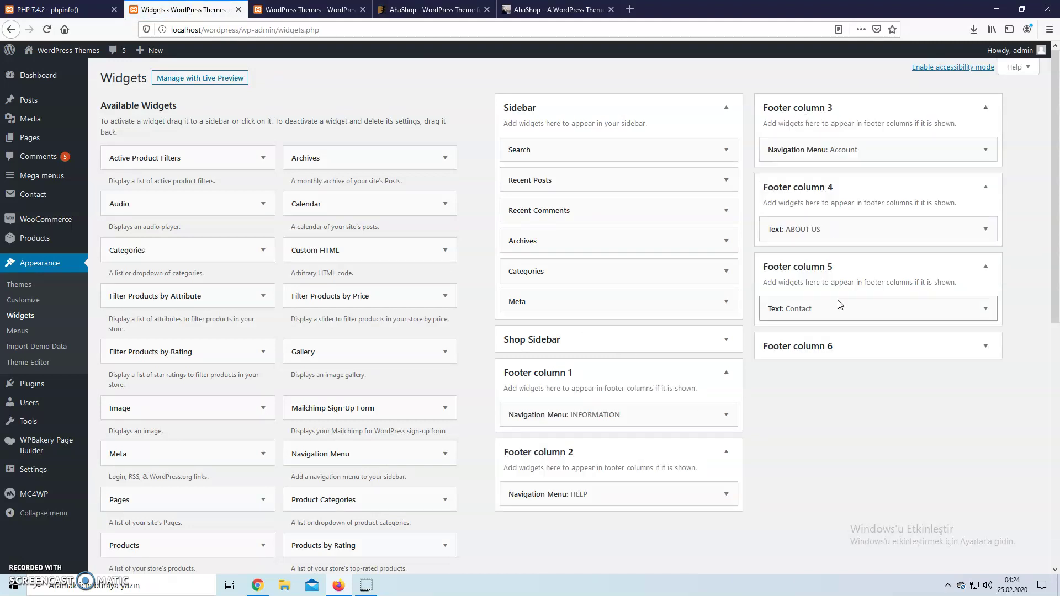
# Step: Enable the footer columns in the theme customizer's Footer settings
pyautogui.click(18, 300)
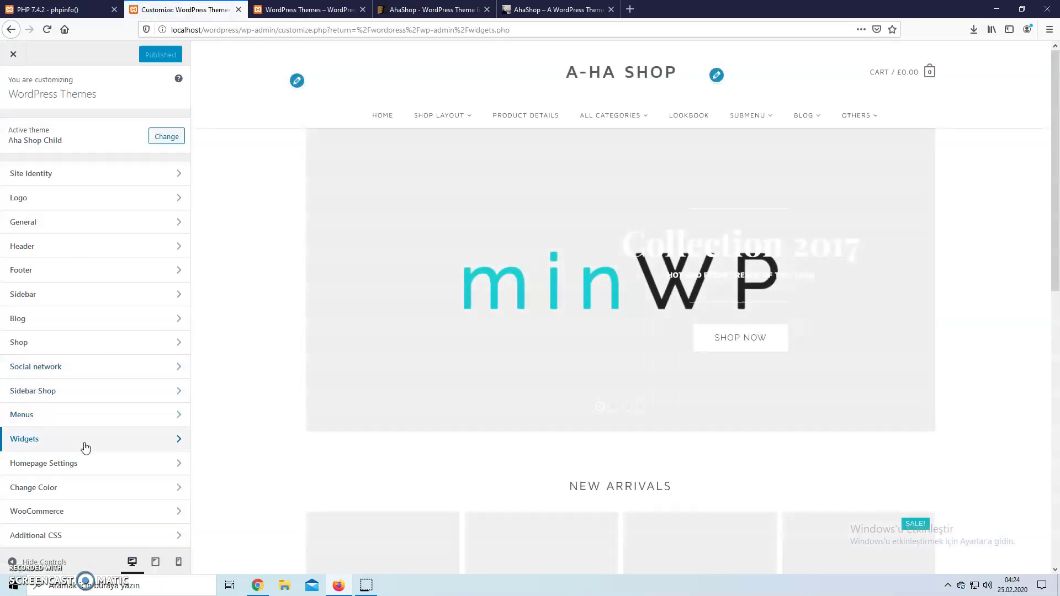
pyautogui.click(64, 270)
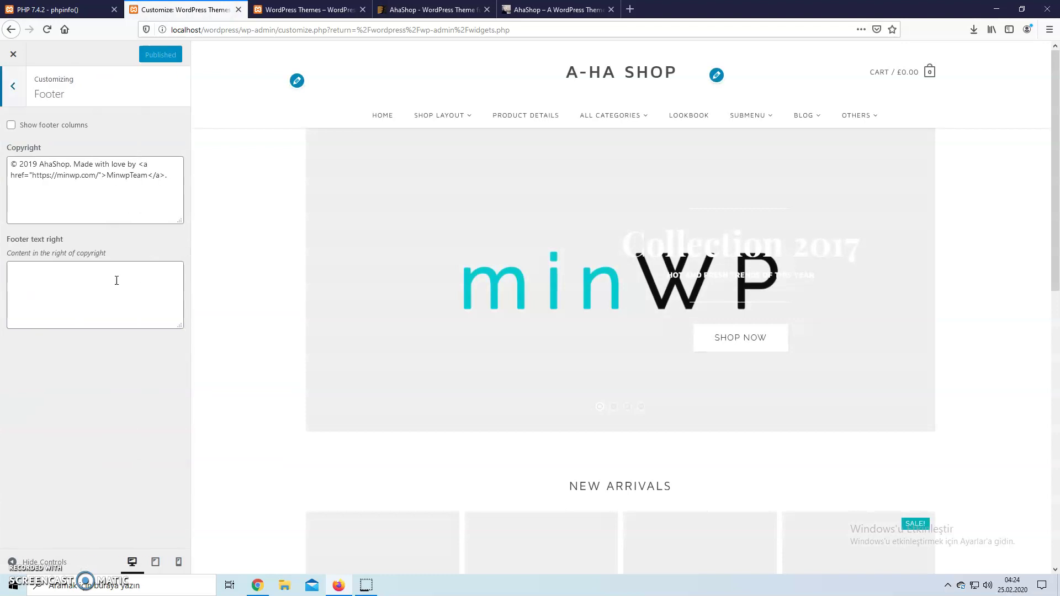
pyautogui.click(50, 124)
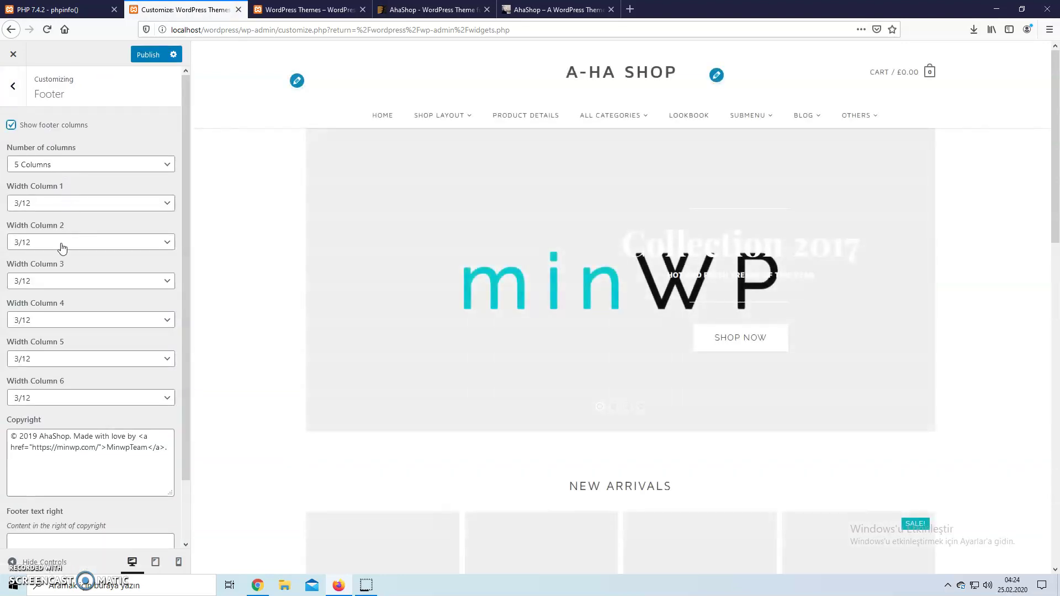
# Step: Set the widths of footer columns 2, 3 and 4 to 2/12 each and publish the changes
pyautogui.click(62, 245)
pyautogui.click(55, 273)
pyautogui.click(53, 282)
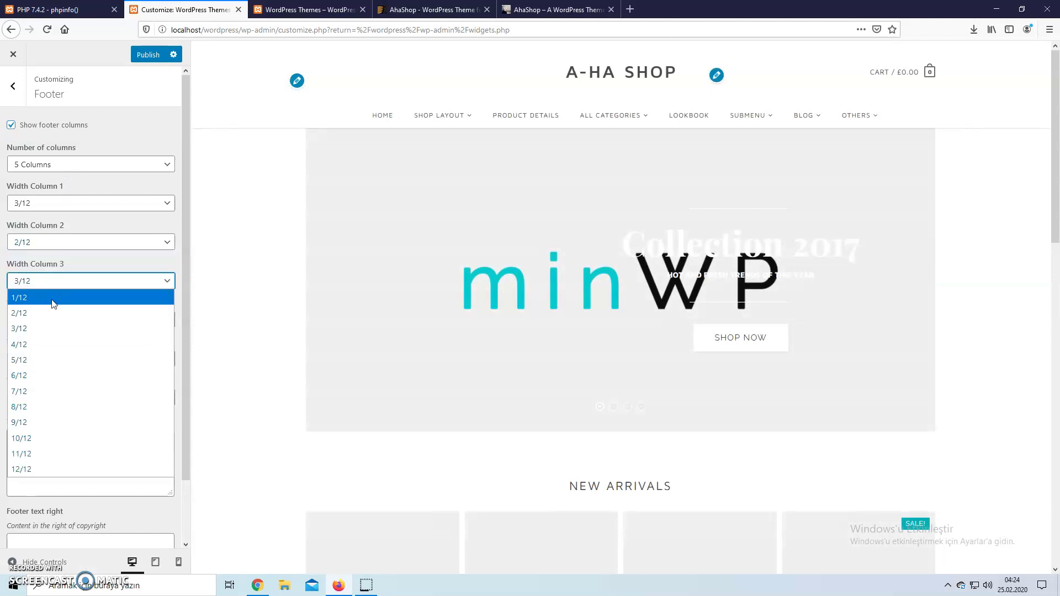
pyautogui.click(48, 312)
pyautogui.click(47, 319)
pyautogui.click(50, 357)
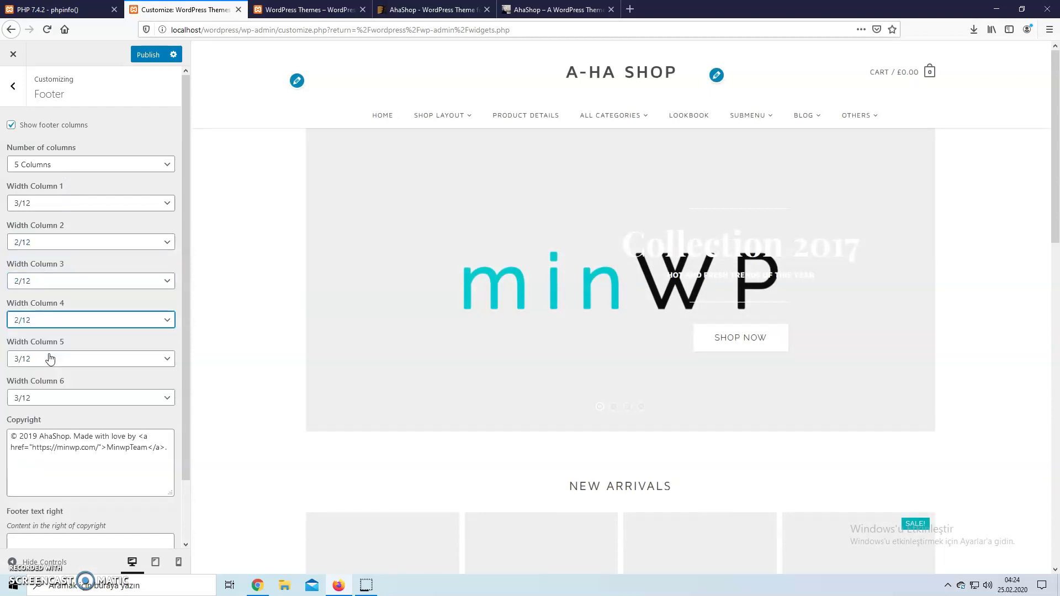
pyautogui.click(169, 124)
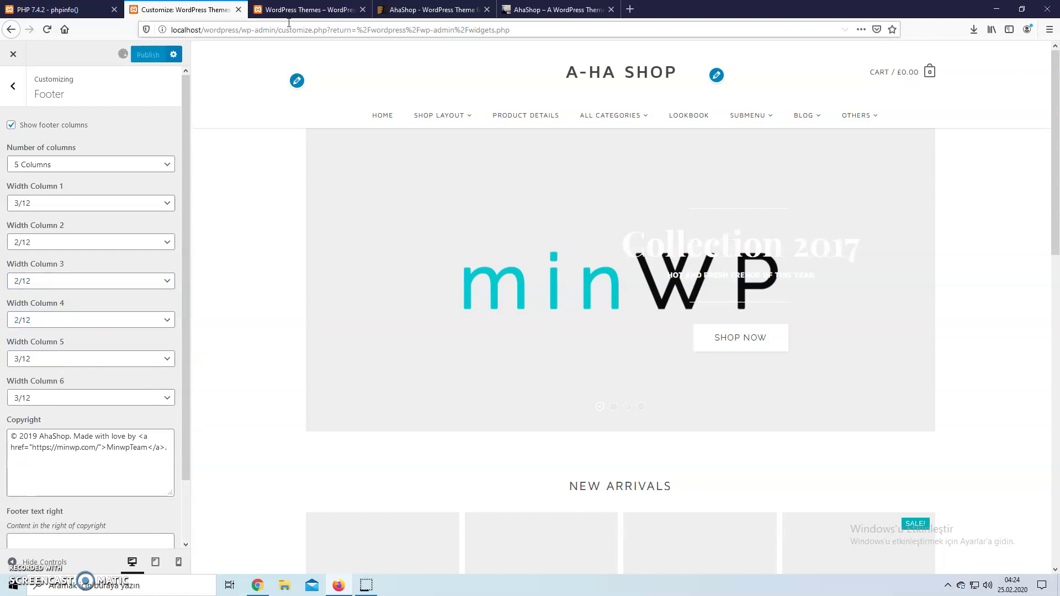
# Step: Reload the shop homepage and check the layout of the columns in its footer
pyautogui.click(307, 9)
pyautogui.scroll(5, 446, 89)
pyautogui.click(500, 101)
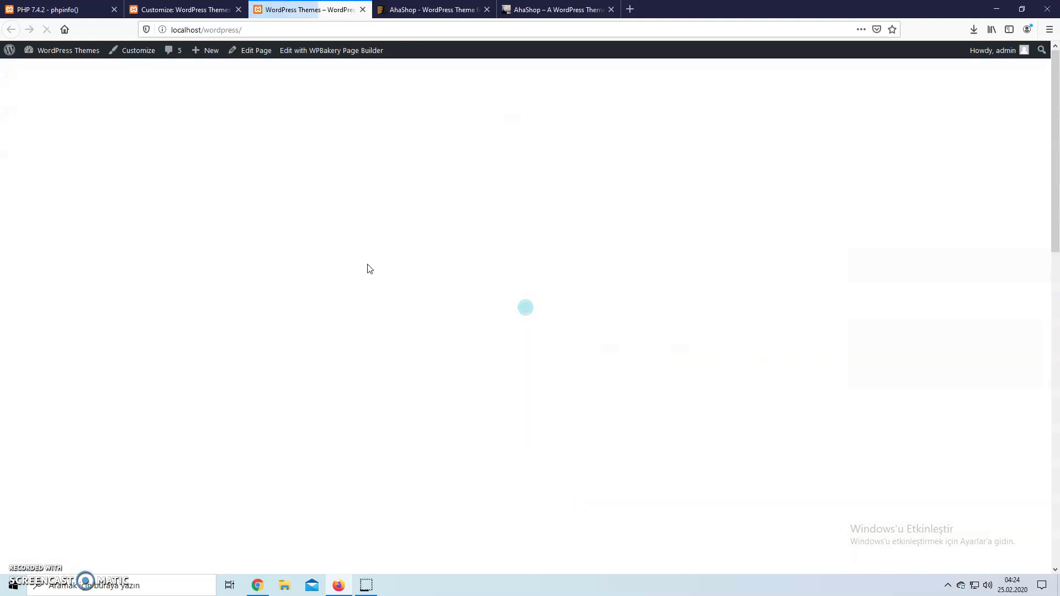
pyautogui.scroll(-2, 369, 269)
pyautogui.scroll(-15, 369, 269)
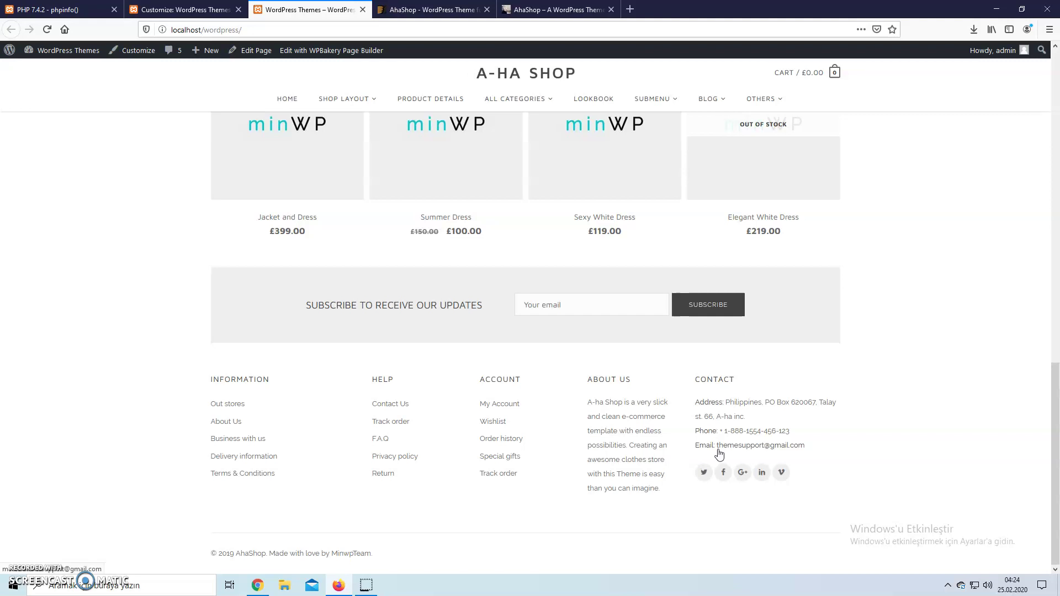
# Step: Leave the customizer and swap the footer widgets, putting the ABOUT US text in Footer column 1 and the INFORMATION navigation menu in Footer column 4
pyautogui.click(191, 11)
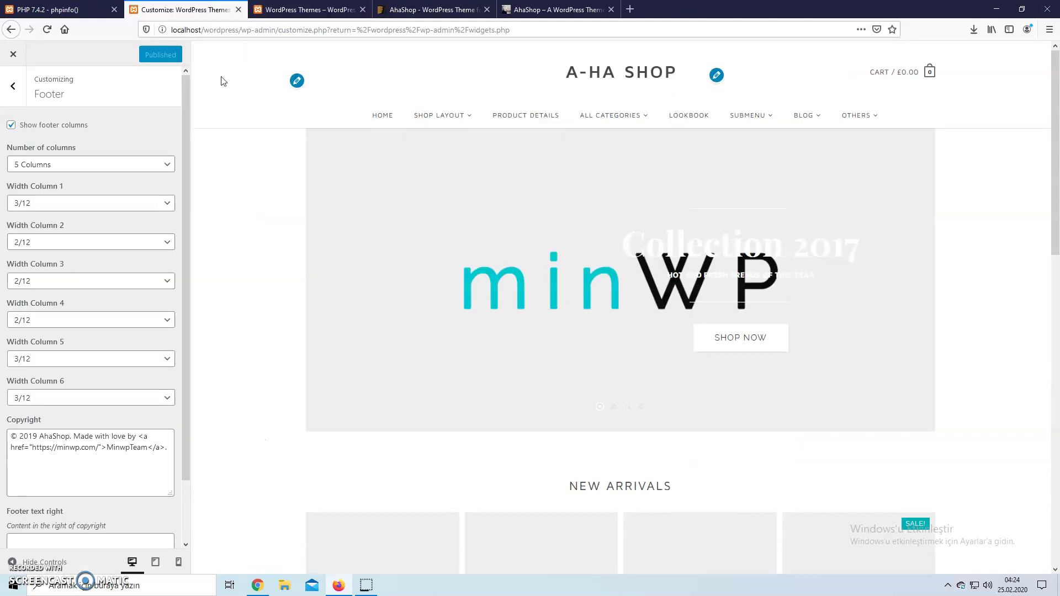
pyautogui.click(14, 88)
pyautogui.click(13, 55)
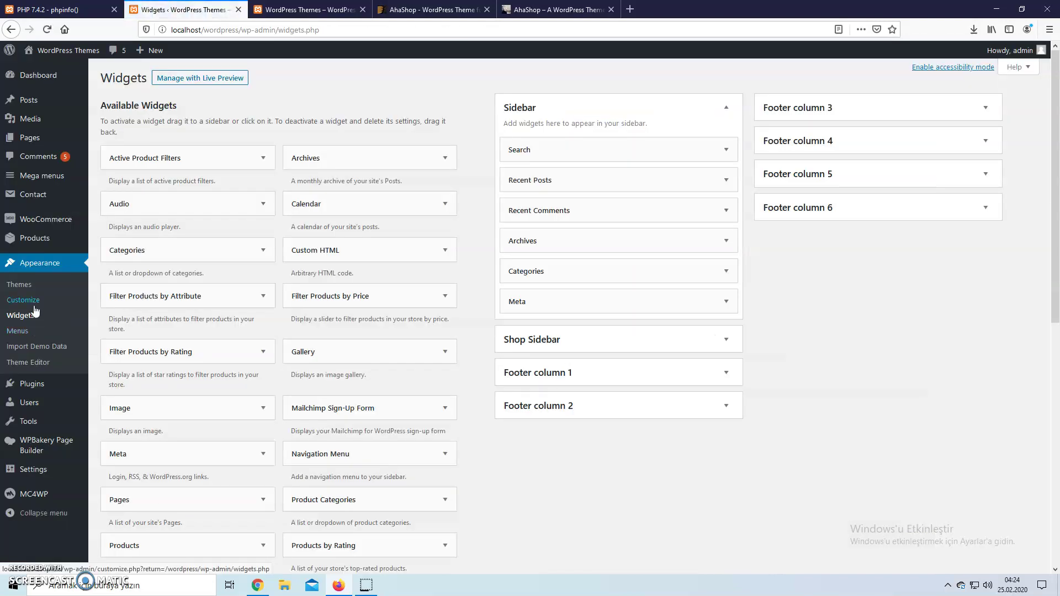
pyautogui.click(656, 374)
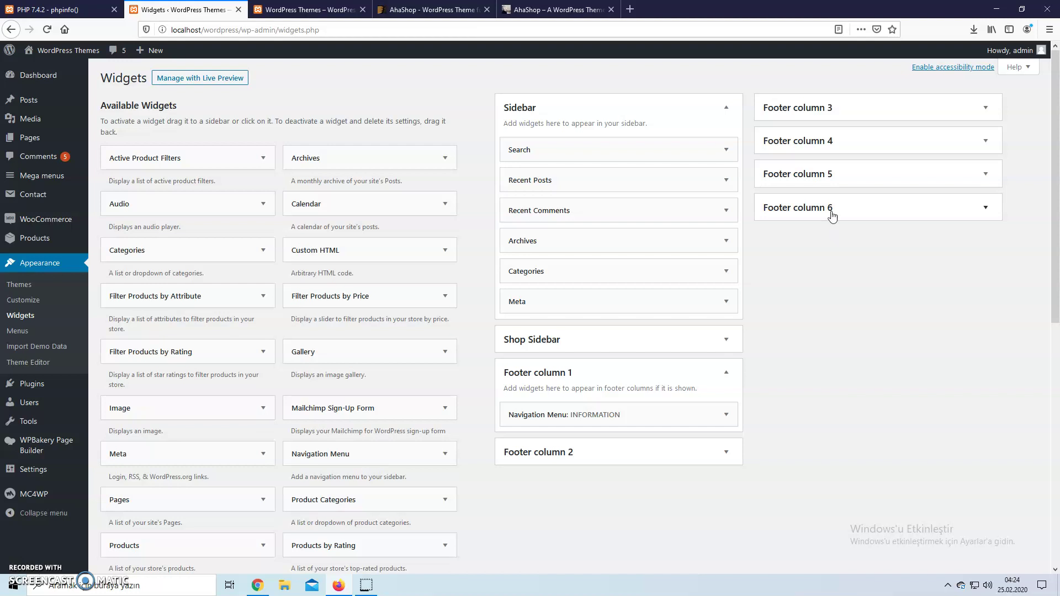
pyautogui.click(824, 172)
pyautogui.click(823, 143)
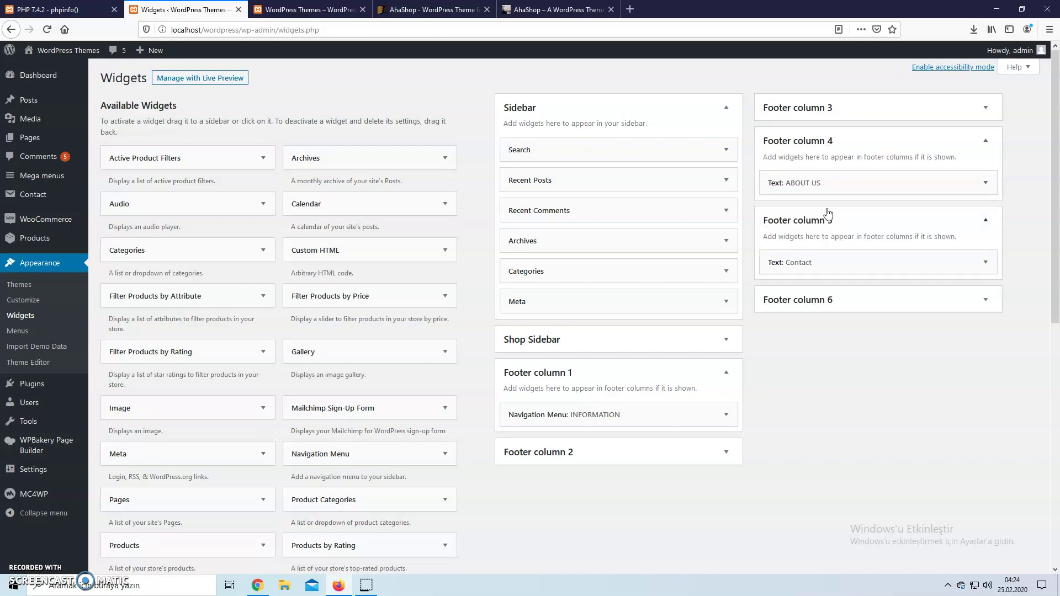
pyautogui.click(616, 441)
pyautogui.moveTo(828, 182)
pyautogui.mouseDown()
pyautogui.moveTo(608, 353)
pyautogui.moveTo(582, 418)
pyautogui.moveTo(678, 310)
pyautogui.moveTo(826, 190)
pyautogui.mouseUp()
# Step: Reload the shop homepage to check the order of its footer columns, and switch to the AhaShop theme demo tab
pyautogui.click(309, 9)
pyautogui.click(47, 30)
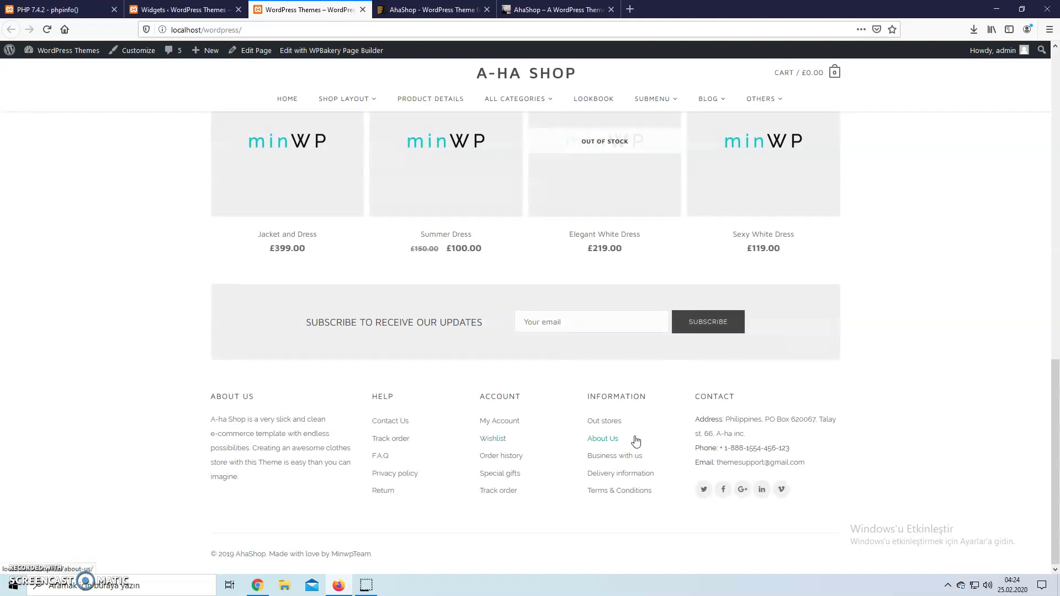
pyautogui.scroll(8, 633, 437)
pyautogui.scroll(5, 630, 425)
pyautogui.click(532, 13)
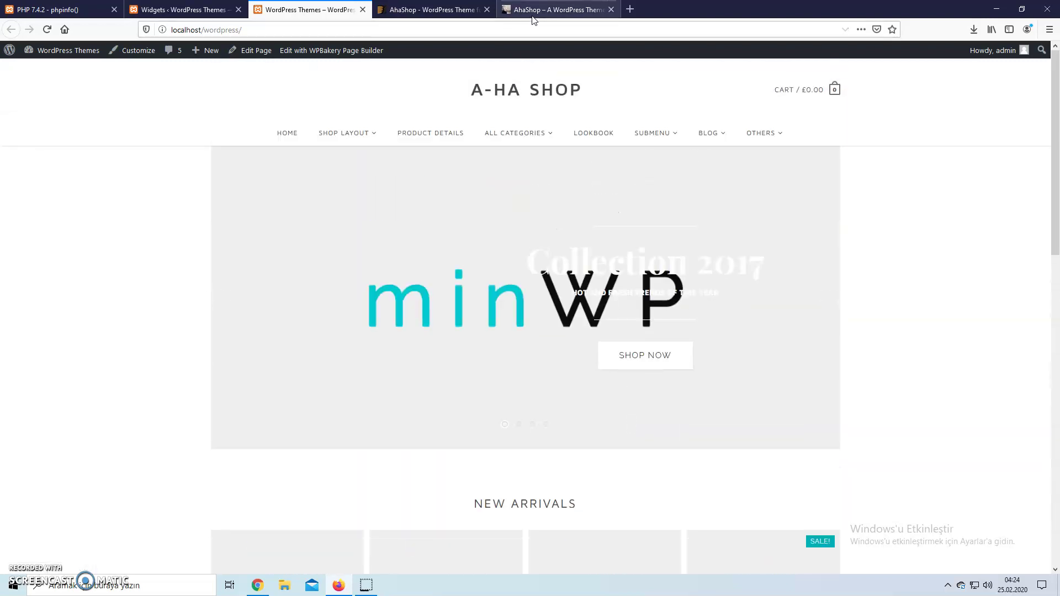
# Step: Compare the product sections and footer of the AhaShop theme demo with those of the local shop homepage
pyautogui.scroll(-12, 955, 236)
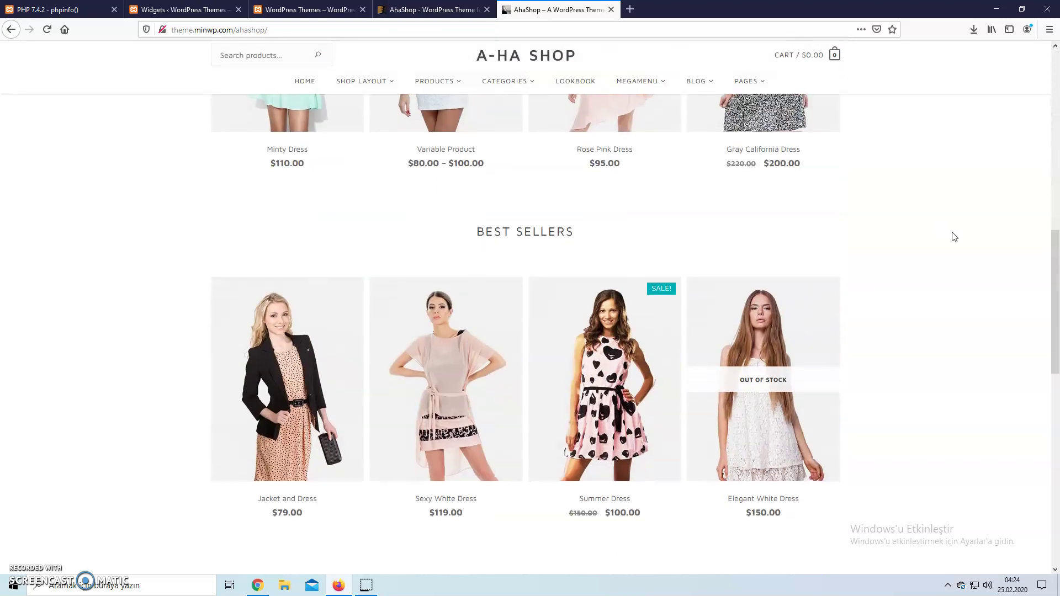
pyautogui.scroll(-5, 954, 237)
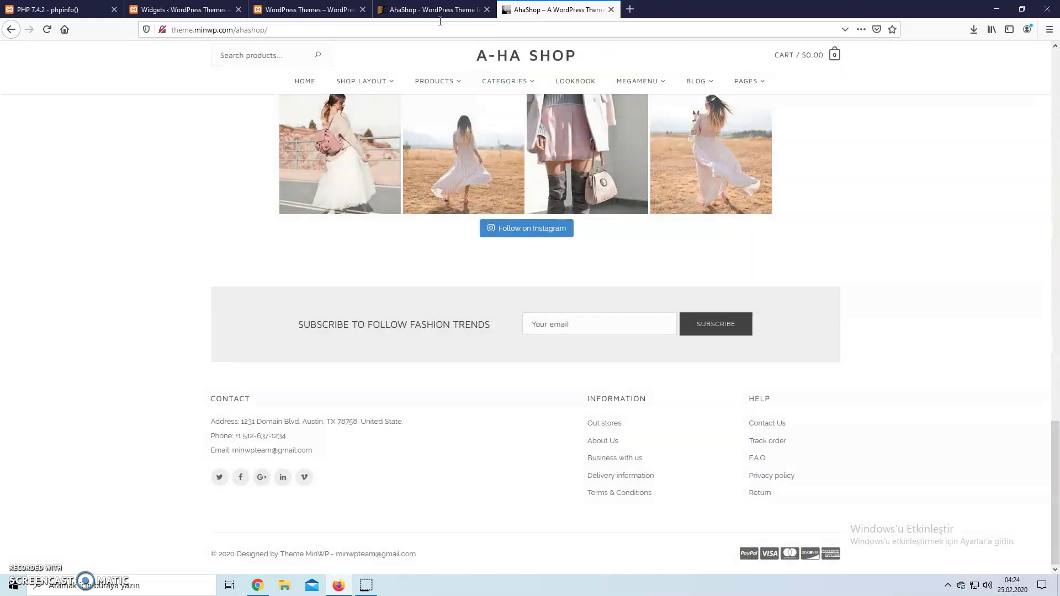
pyautogui.click(312, 12)
pyautogui.scroll(-10, 903, 227)
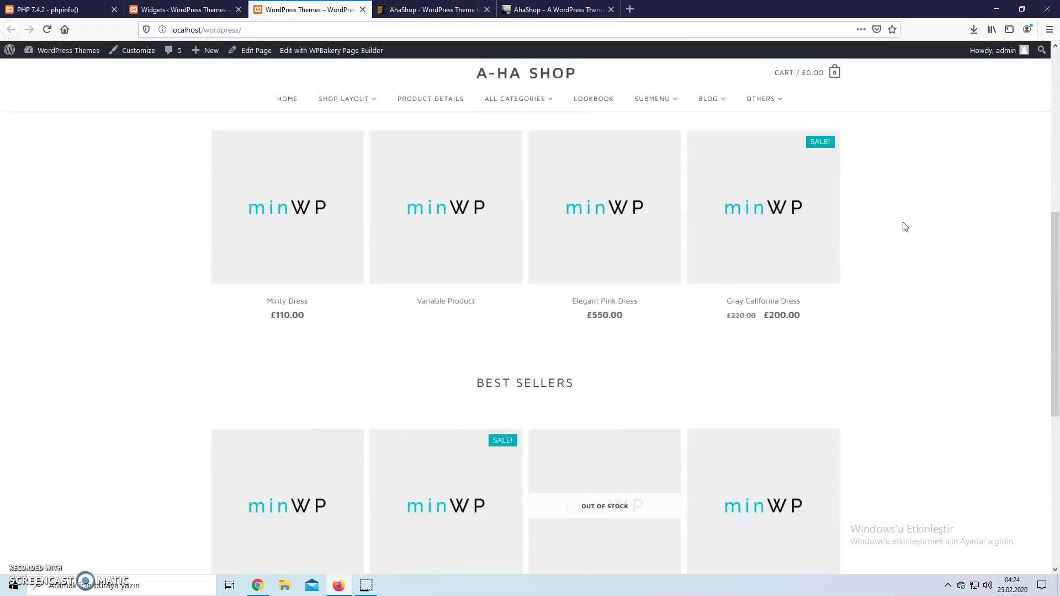
pyautogui.scroll(10, 901, 227)
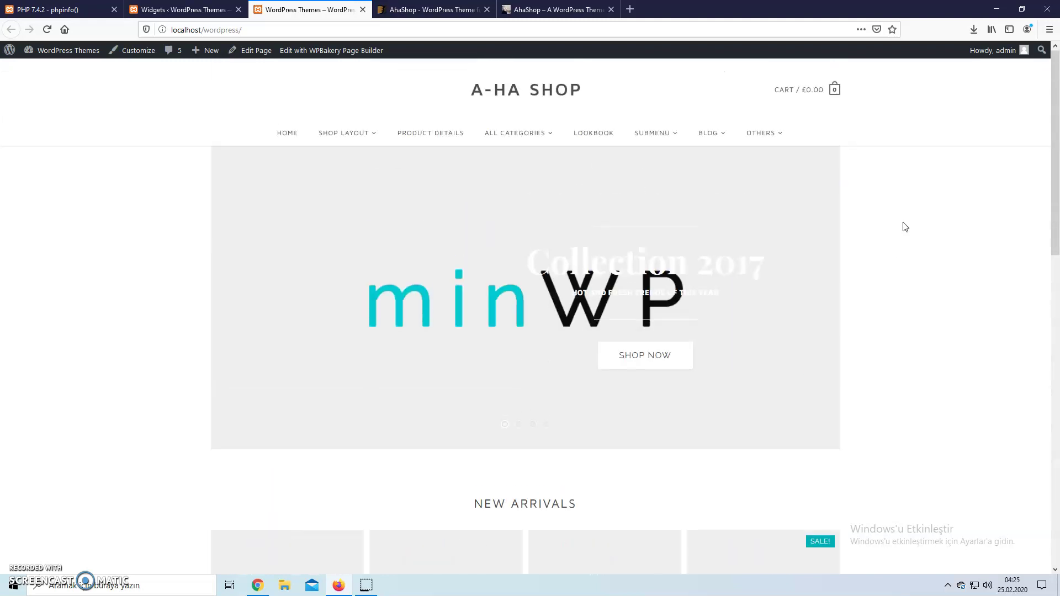
# Step: Open the Variable Product page from the local shop homepage and review its description, related products and footer
pyautogui.scroll(-5, 902, 227)
pyautogui.click(496, 297)
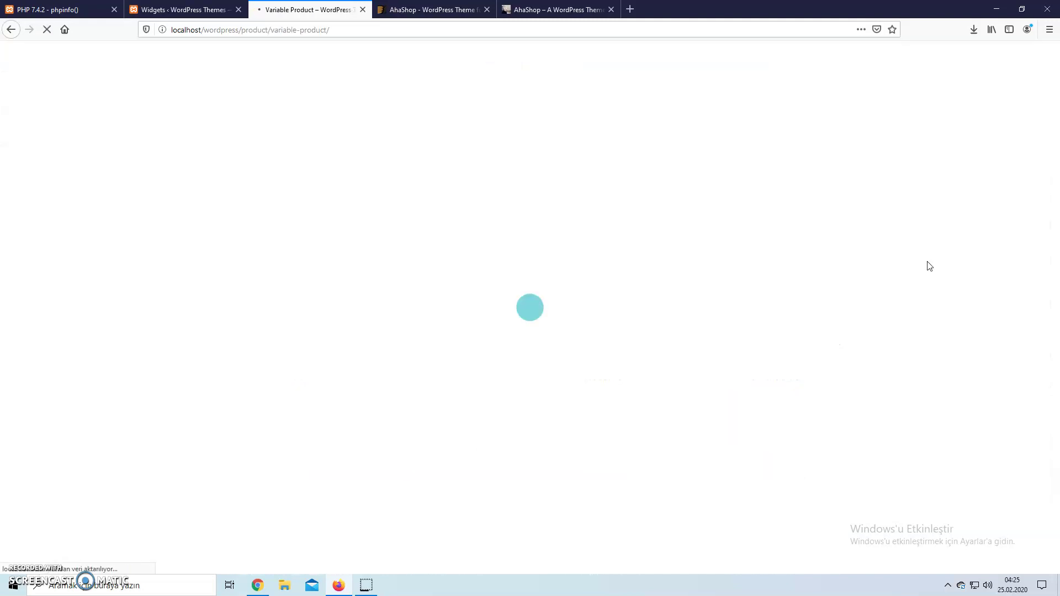
pyautogui.scroll(-10, 931, 266)
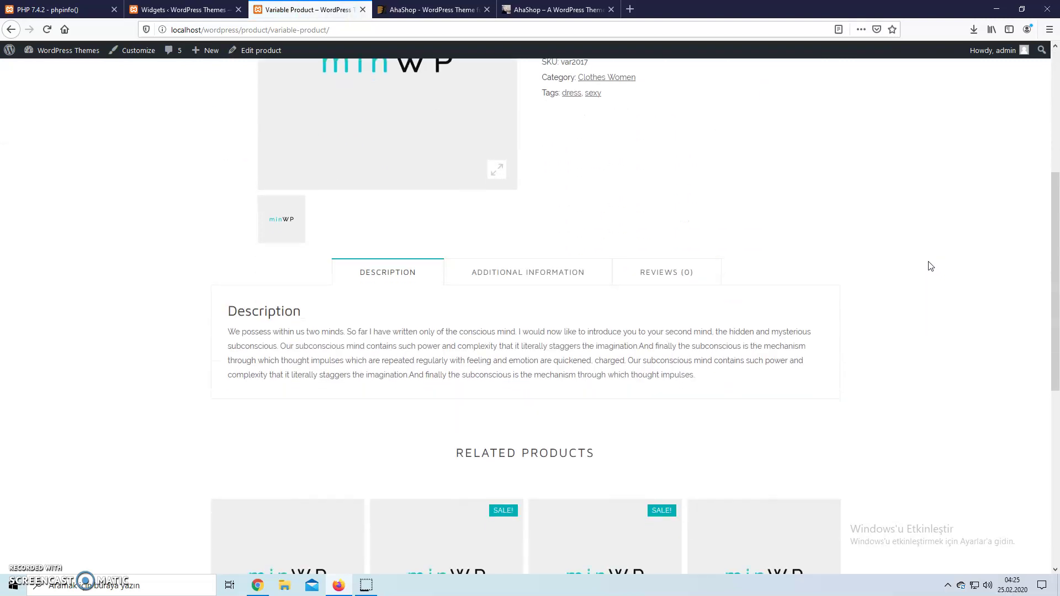
pyautogui.scroll(-1, 930, 266)
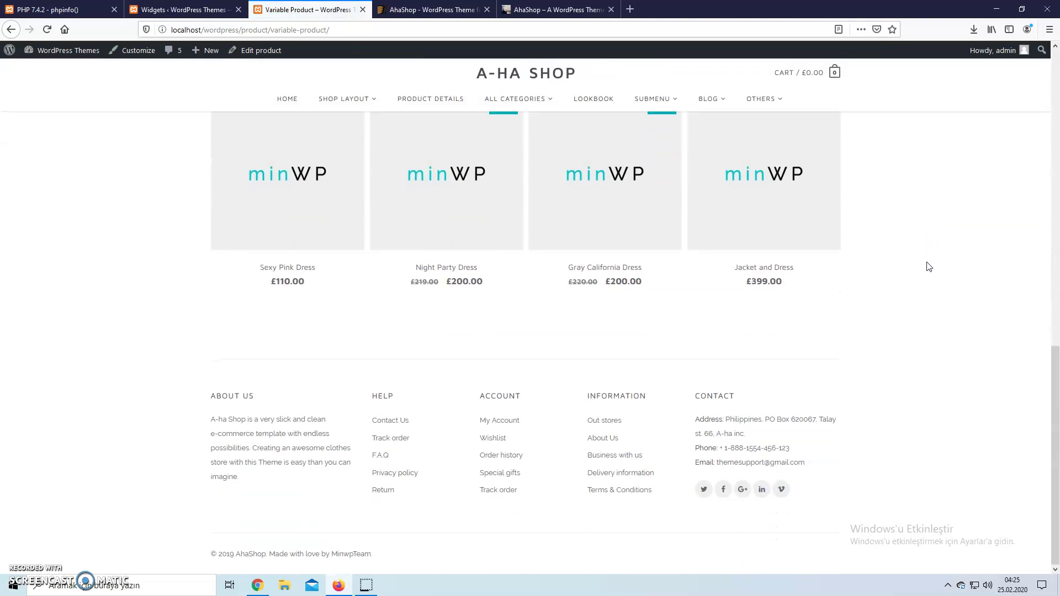
pyautogui.scroll(12, 929, 267)
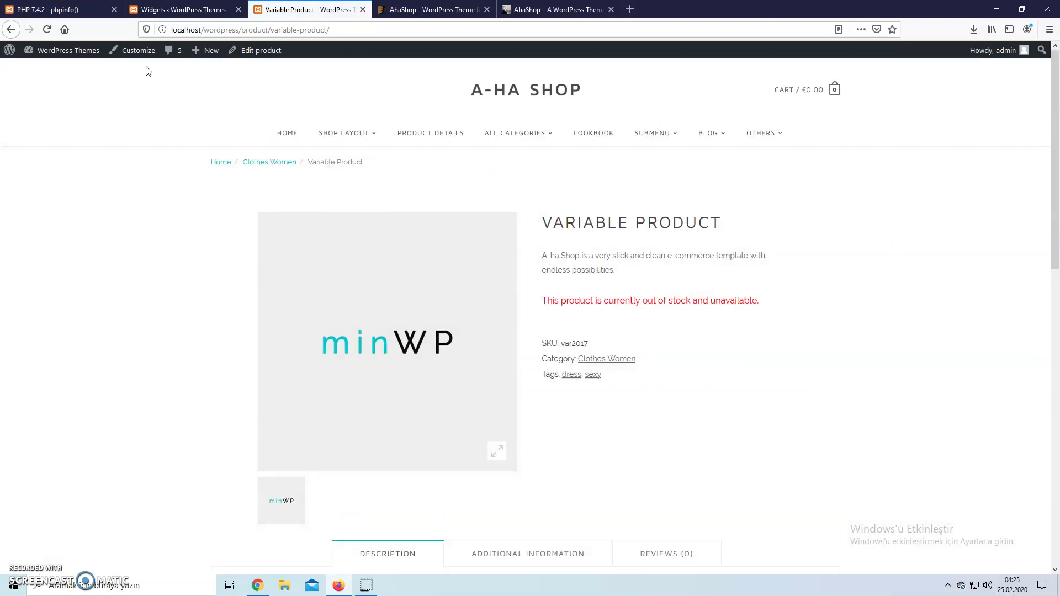
# Step: Check the PHP version and the Apache version on the local server's phpinfo page
pyautogui.click(85, 17)
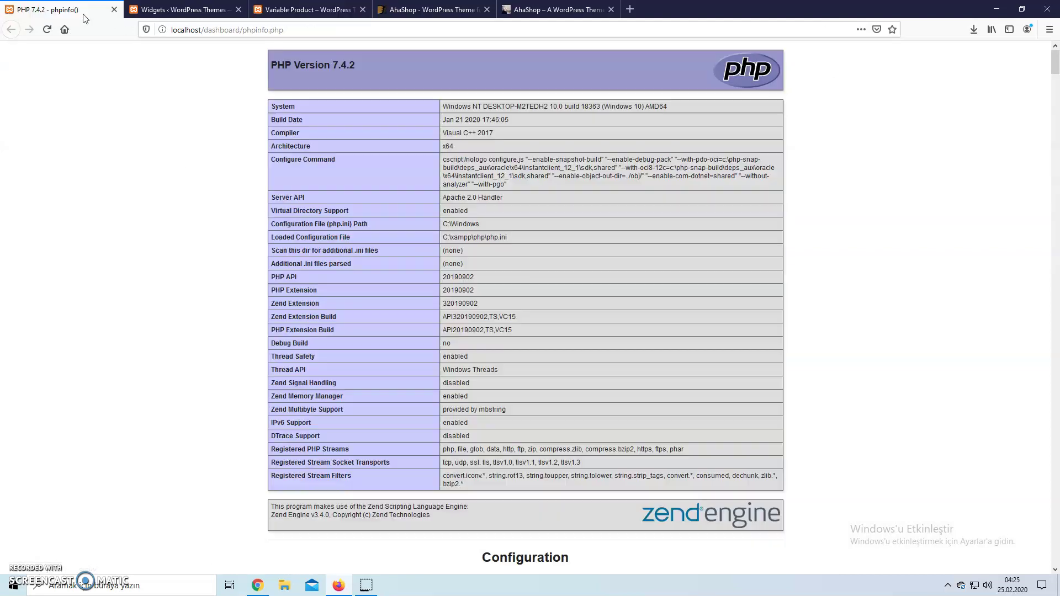
pyautogui.tripleClick(346, 64)
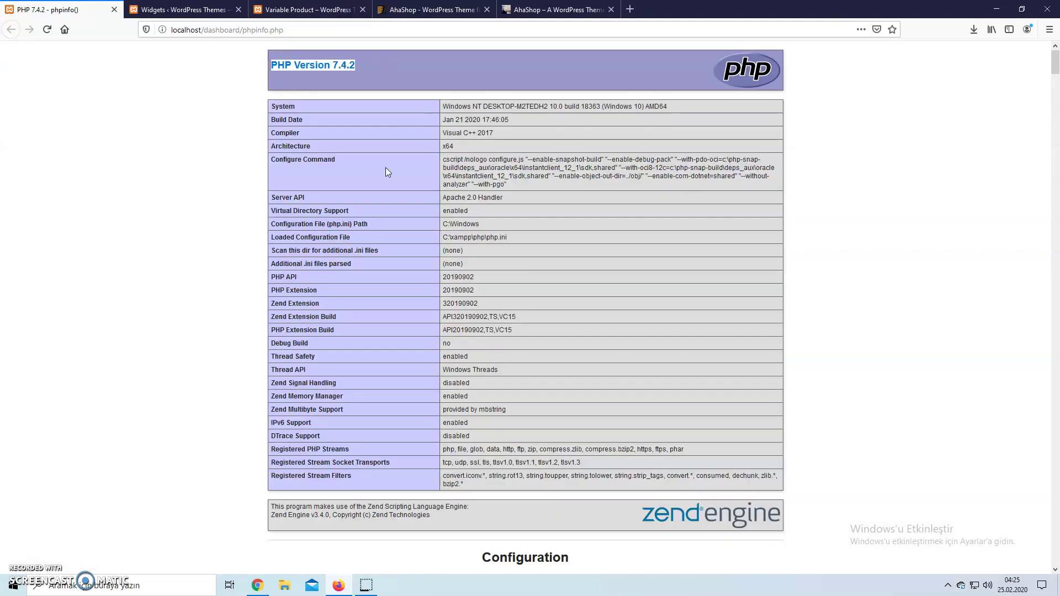
pyautogui.scroll(-8, 386, 167)
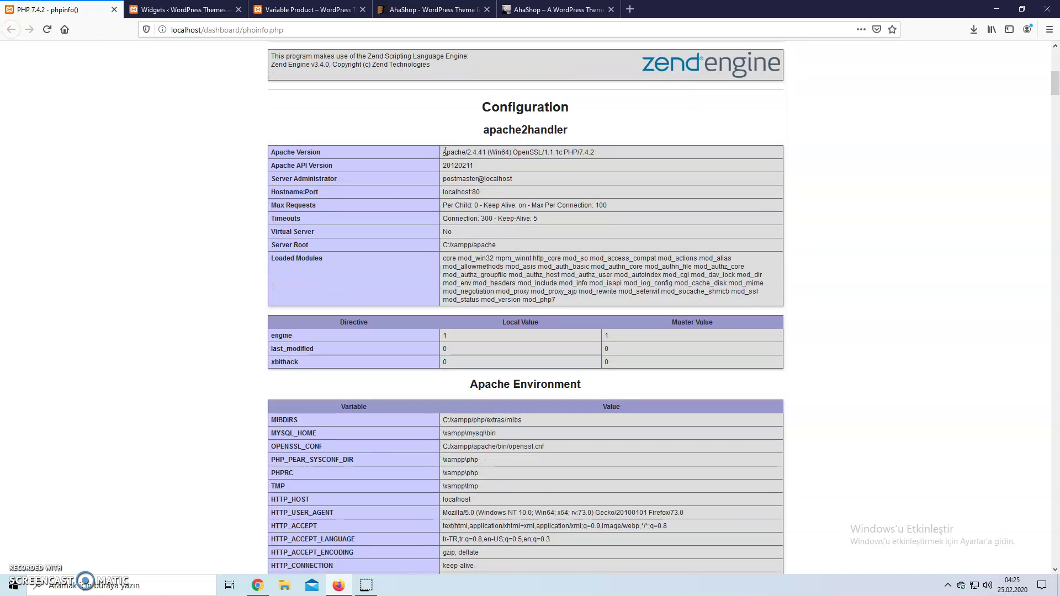
pyautogui.moveTo(444, 150); pyautogui.dragTo(495, 151)
pyautogui.click(502, 152)
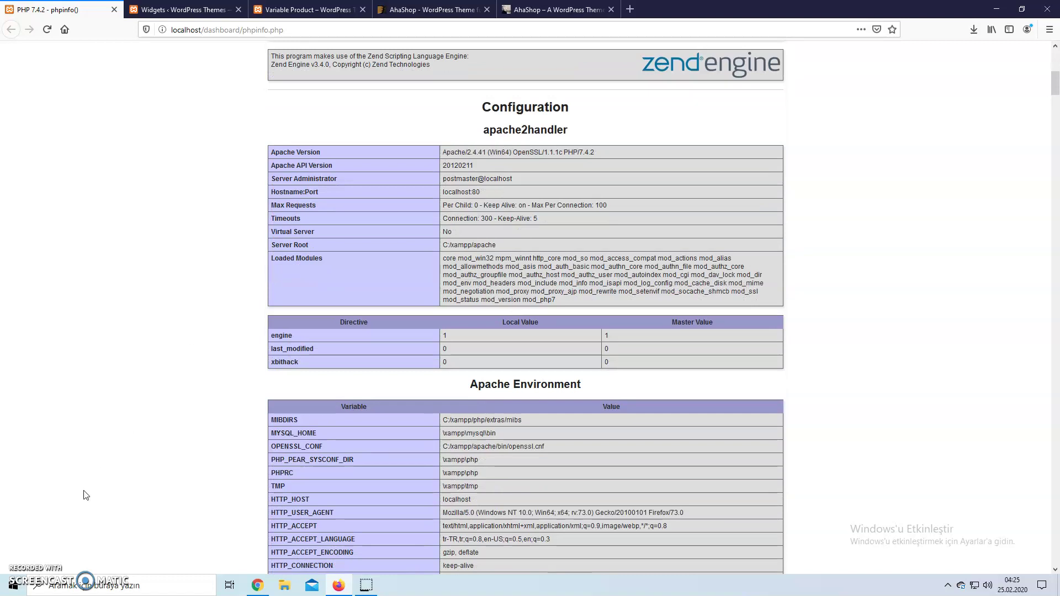